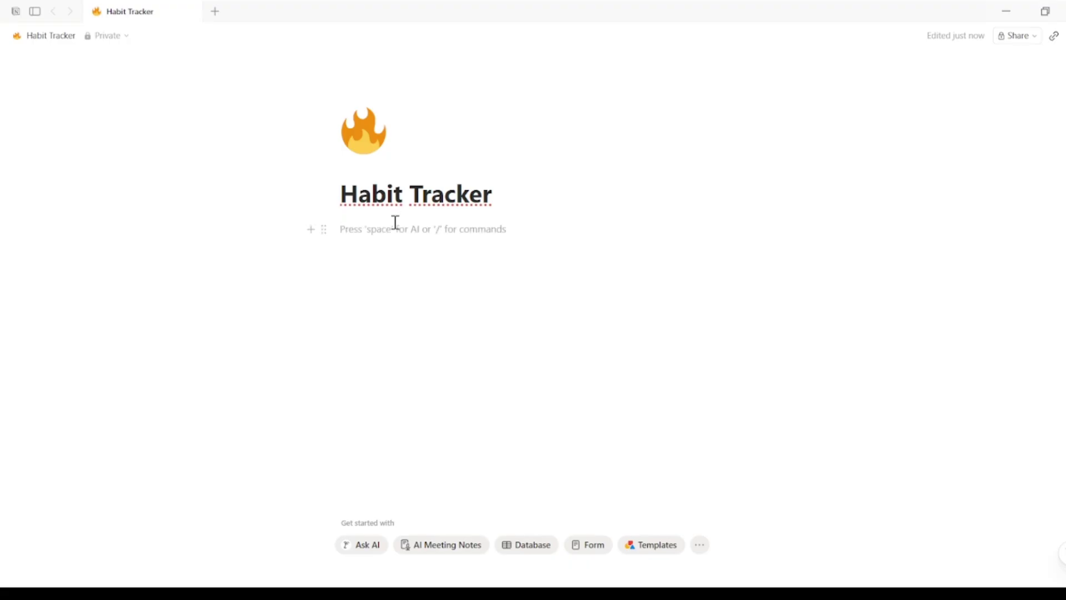
Write the intro line "3 habits. That's it. No more." under the page title.
type("3 habits. That's it. No more.")
key("Return")
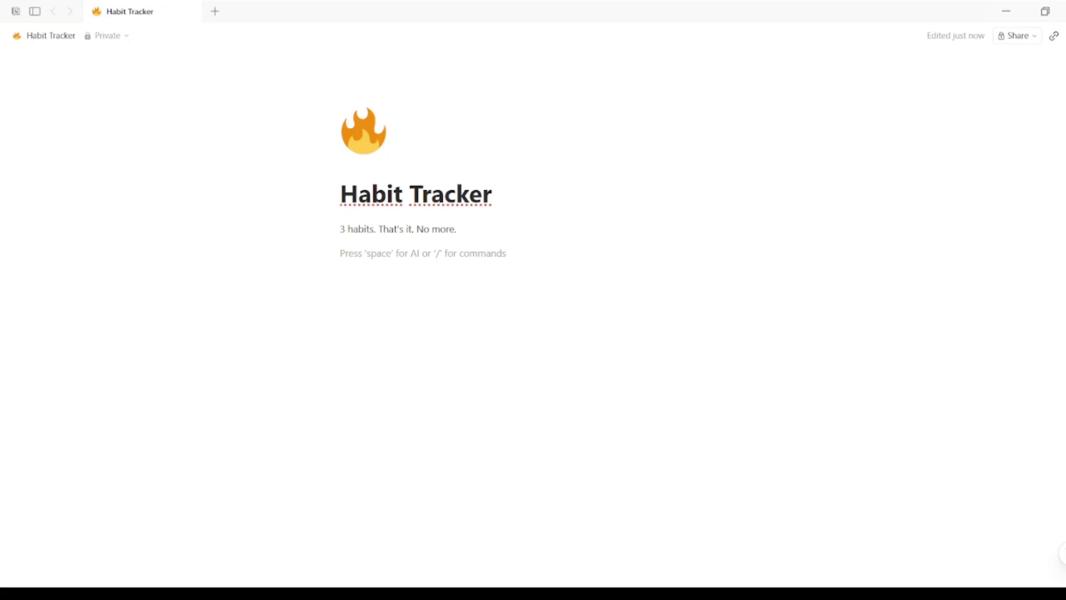
Add a callout with a brain emoji reading "Rule: If you can't do it in under 5 minutes, it's too big. Shrink it.".
type("/ca")
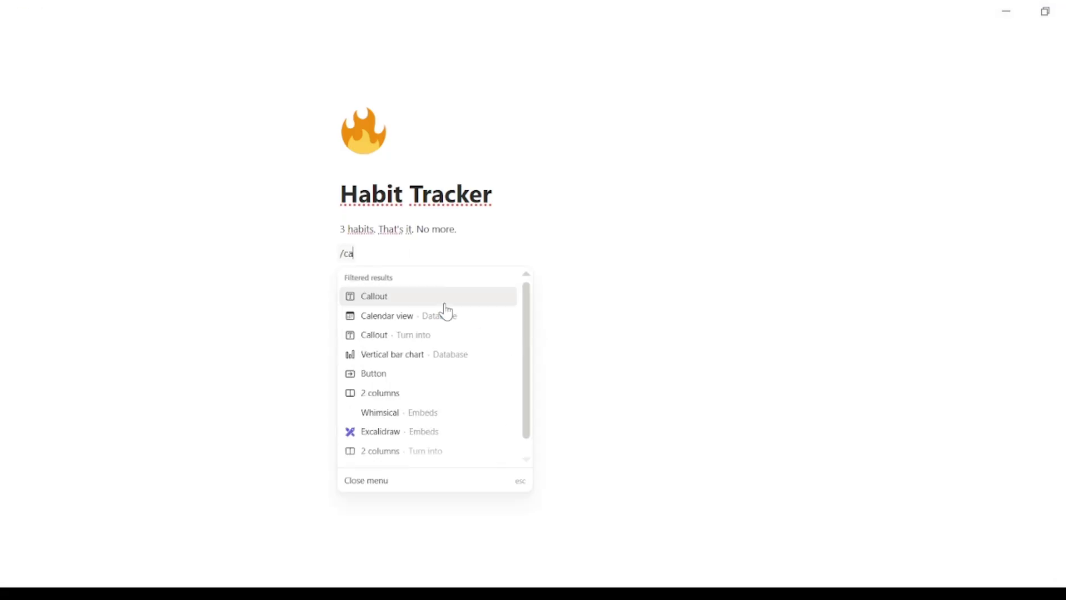
left_click(435, 307)
left_click(355, 266)
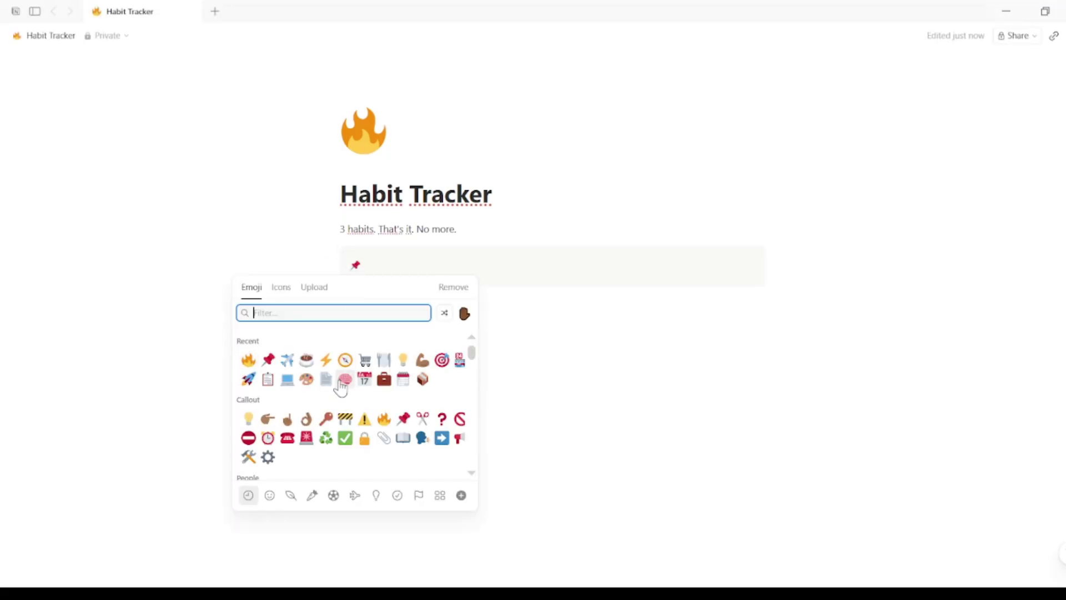
left_click(342, 377)
type("Rule: If you can't do it in under 5 minutes, it's too big. Shrink it.")
key("Return")
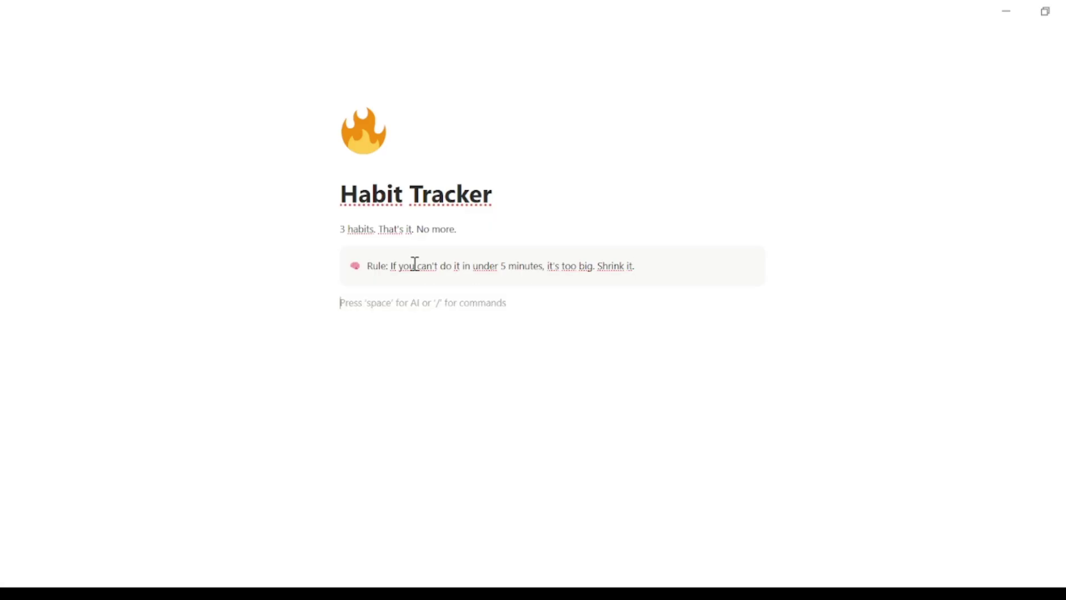
Insert a divider below the callout, followed by a Heading 2 reading "🔥 My 3 Habits".
type("/di")
left_click(400, 347)
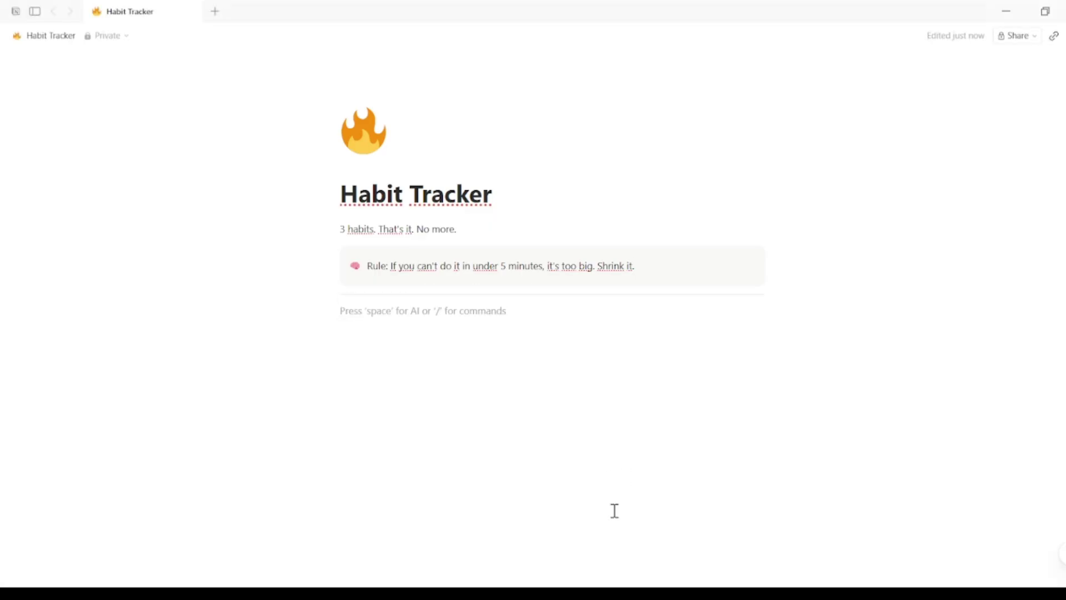
type("/")
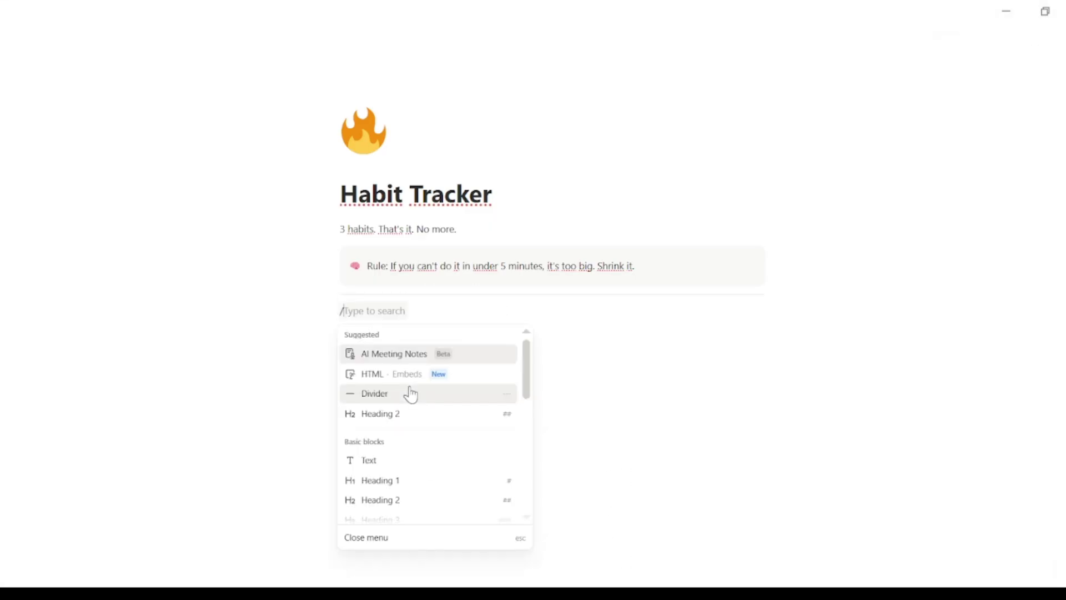
key("Down")
key("Return")
type("🔥 My 3 Habits")
key("Return")
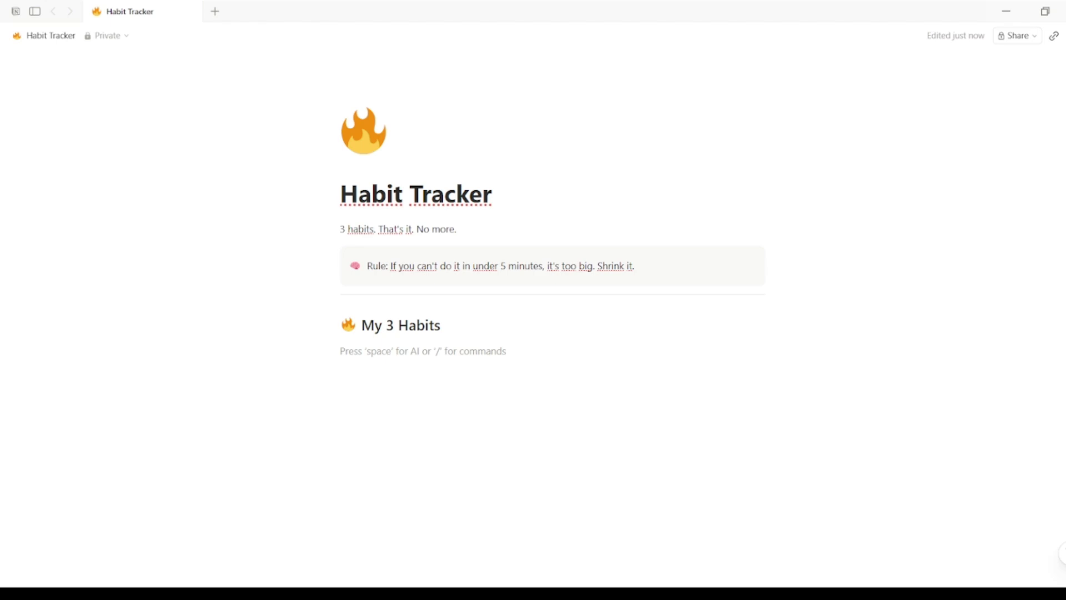
Insert a table view database under the My 3 Habits heading and add a checkbox property named Today.
type("/t")
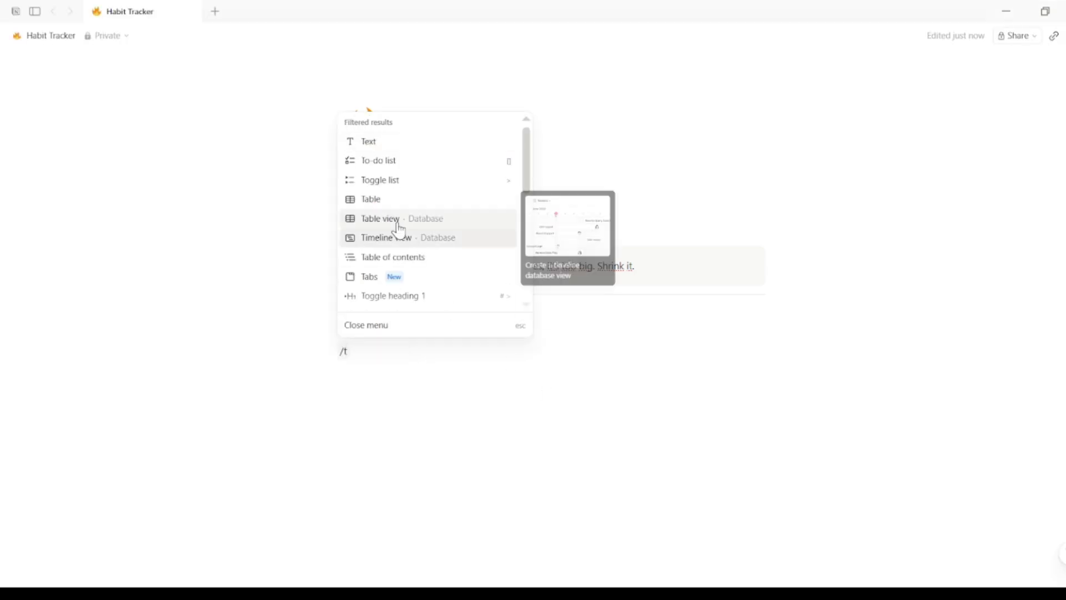
left_click(397, 219)
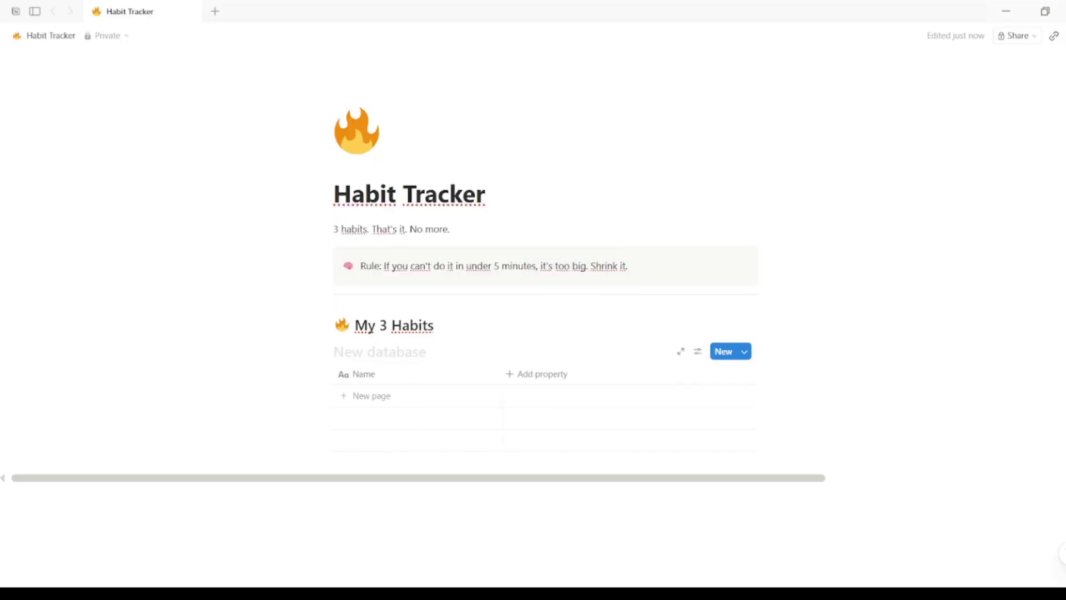
left_click(537, 374)
type("Today")
left_click(528, 470)
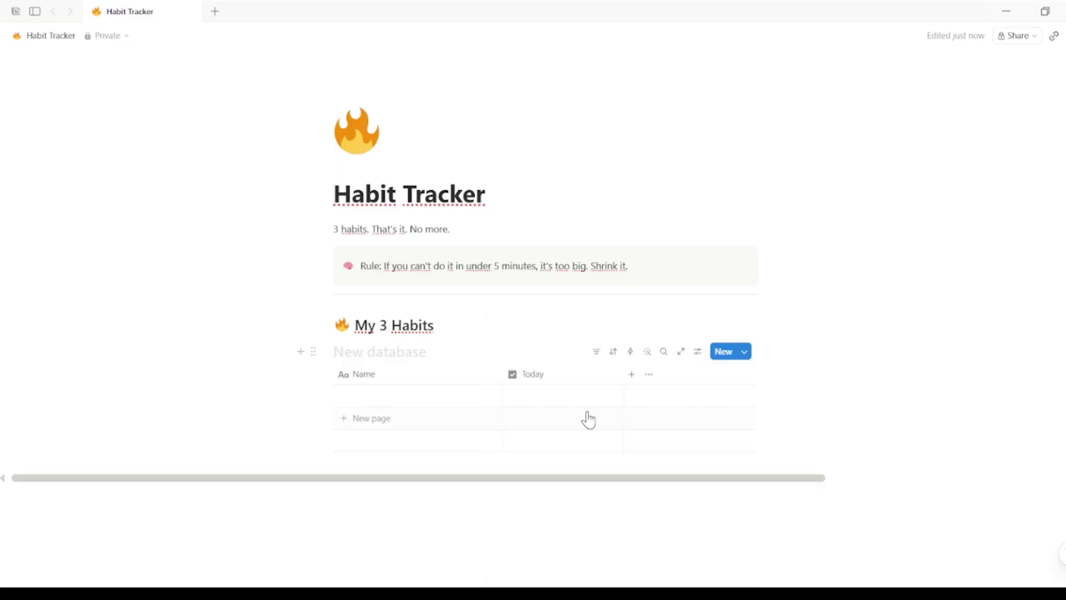
Add two number properties named Streak and Best Streak to the habits database.
left_click(632, 374)
type("Streak")
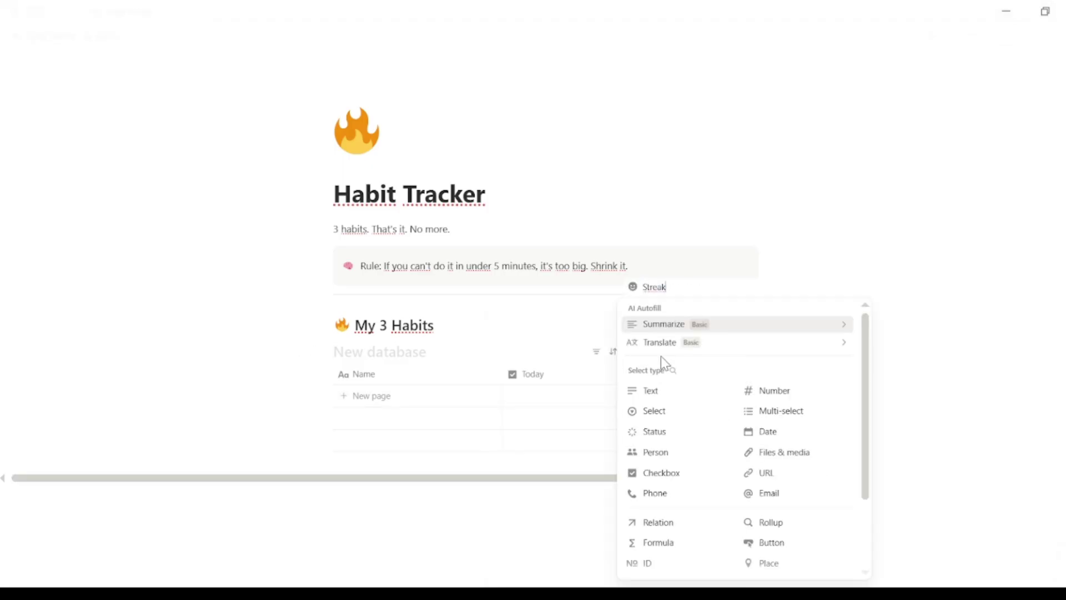
left_click(772, 390)
left_click_drag(560, 478, 611, 478)
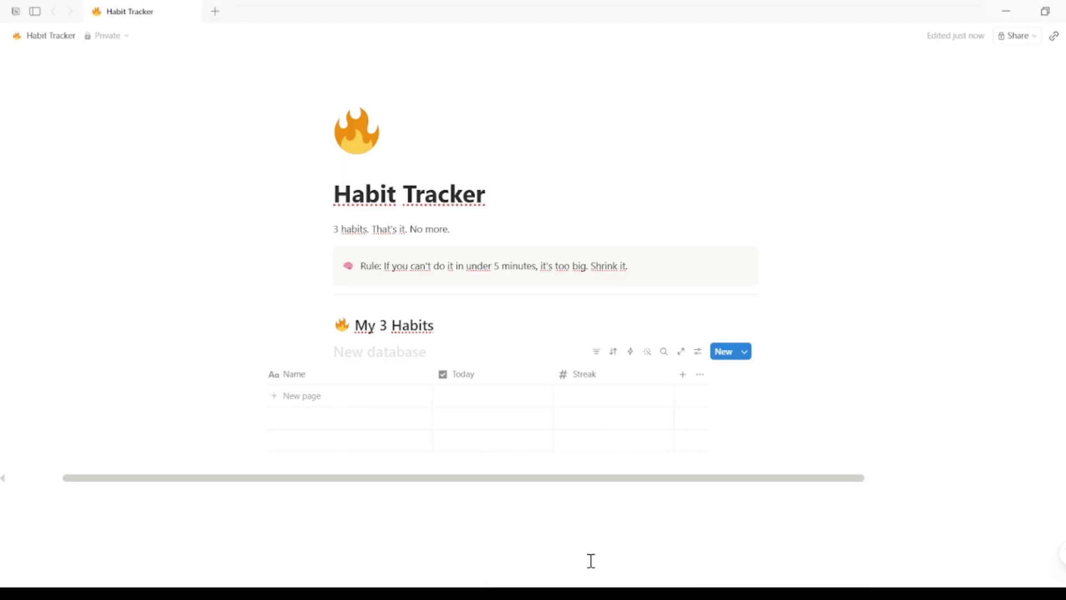
left_click(683, 373)
type("Best Streak")
left_click(811, 391)
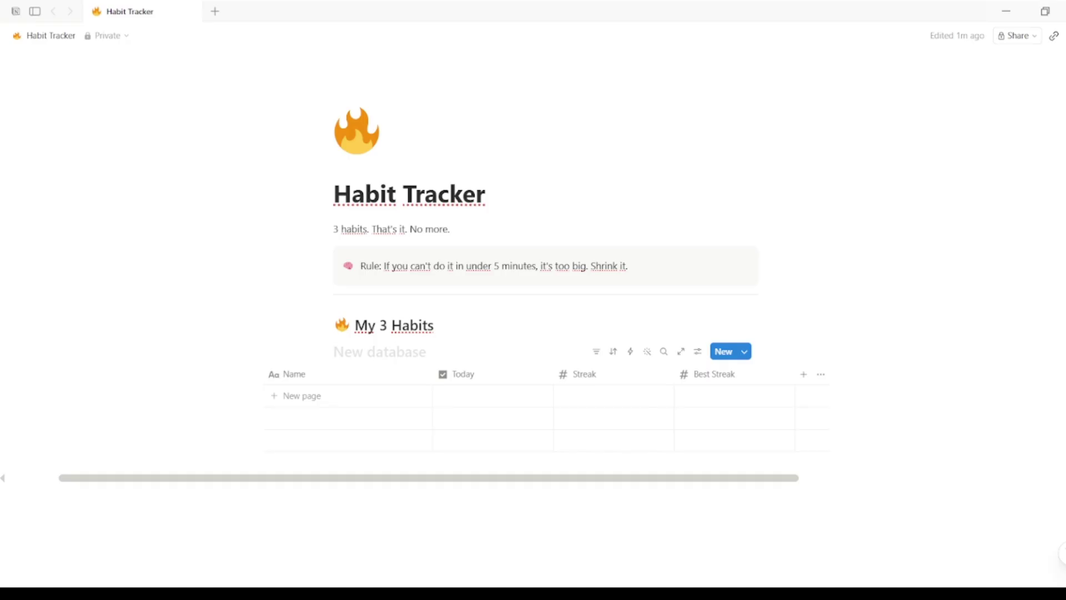
Add a select property named Time after the Best Streak column.
left_click(803, 374)
type("Time")
left_click(827, 410)
left_click(596, 526)
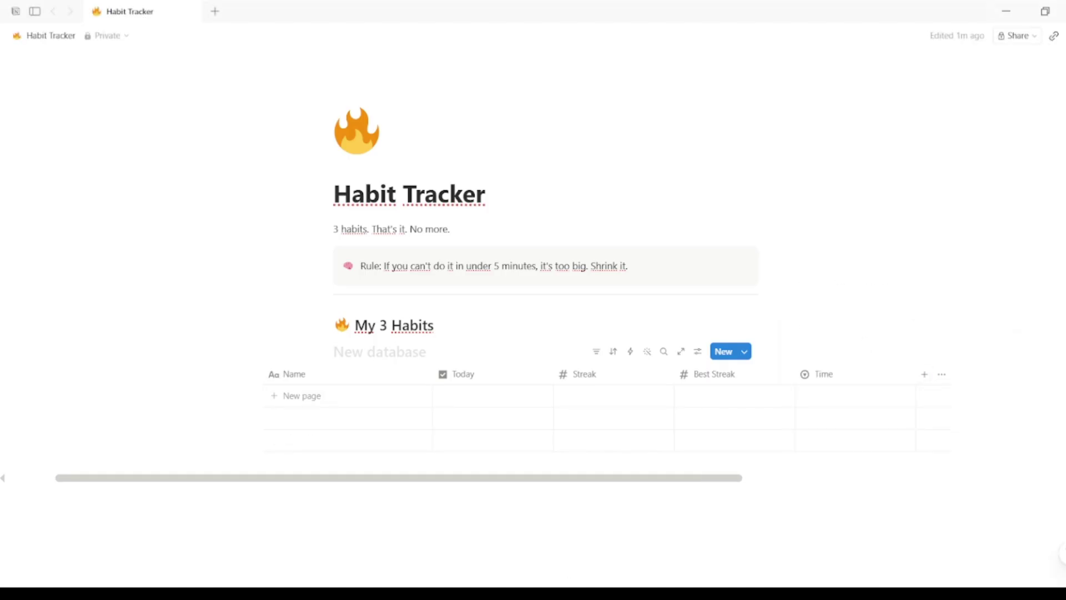
Create the options Morning, Afternoon and Evening for the Time property.
left_click(855, 374)
mouse_move(902, 120)
left_click(665, 162)
type("Morning")
key("Return")
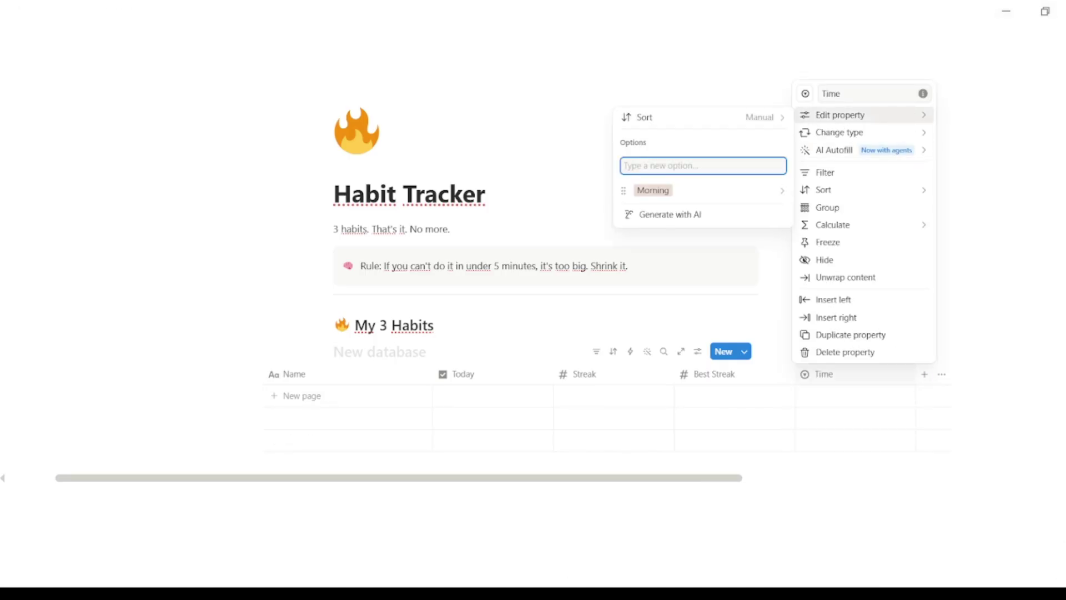
type("Afternoon")
key("Return")
mouse_move(900, 117)
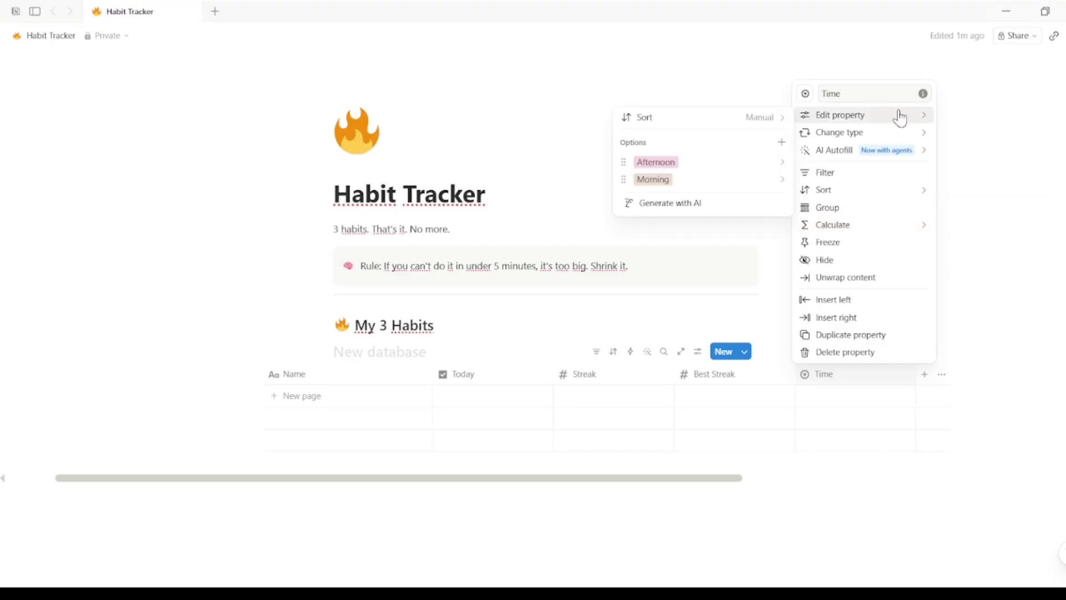
left_click(781, 143)
type("Even")
key("Escape")
key("Escape")
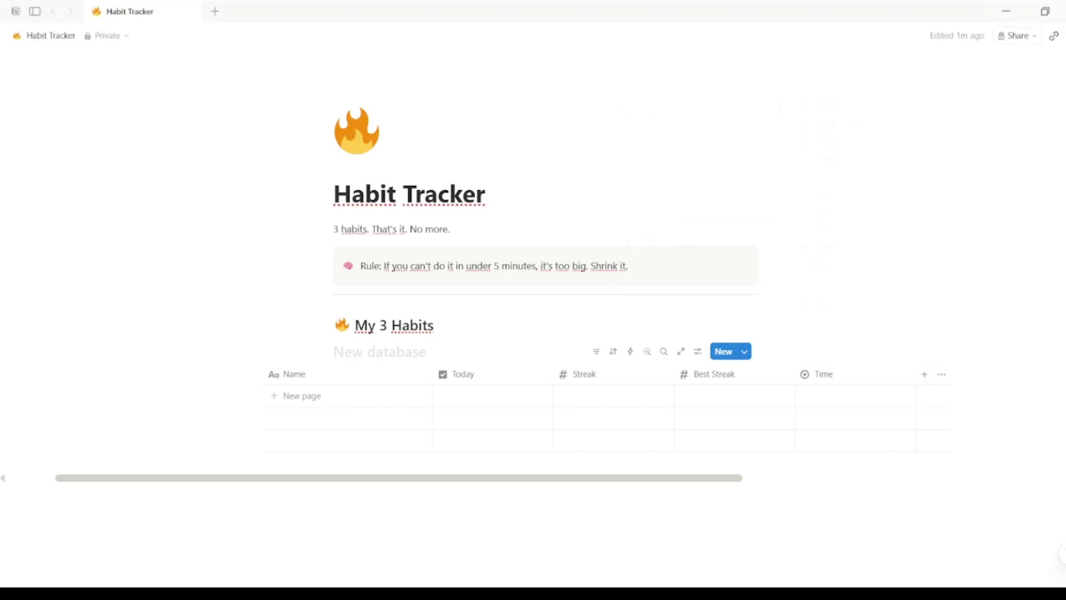
Add a select property named Difficulty after the Time column.
scroll(669, 397, "right", 3)
left_click(806, 373)
type("Difficulty")
left_click(844, 411)
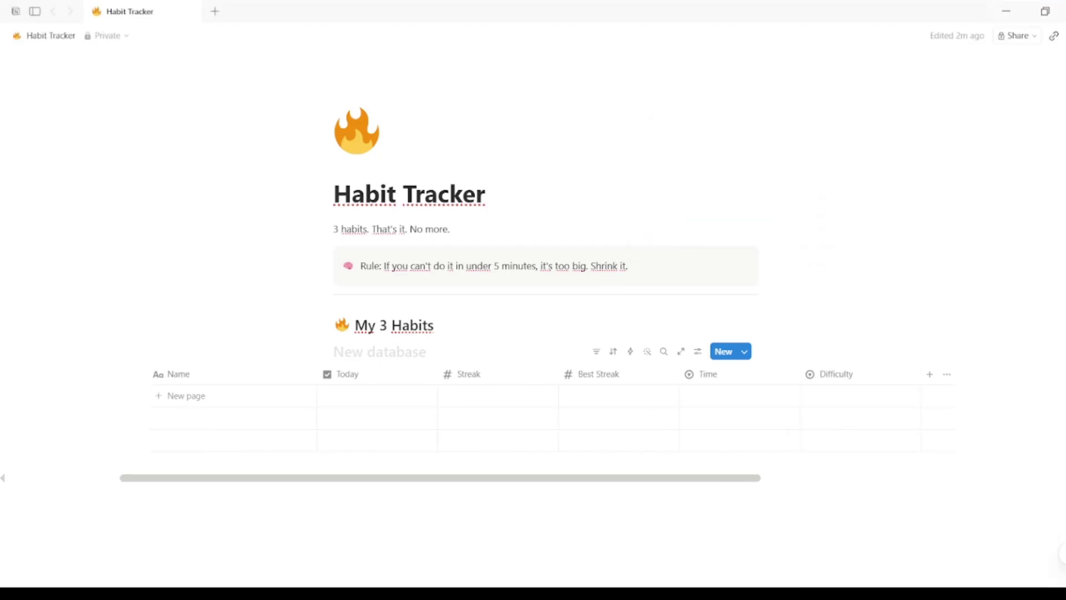
Create the options Easy, Medium and Hard for the Difficulty property.
left_click(856, 379)
mouse_move(846, 116)
left_click(781, 143)
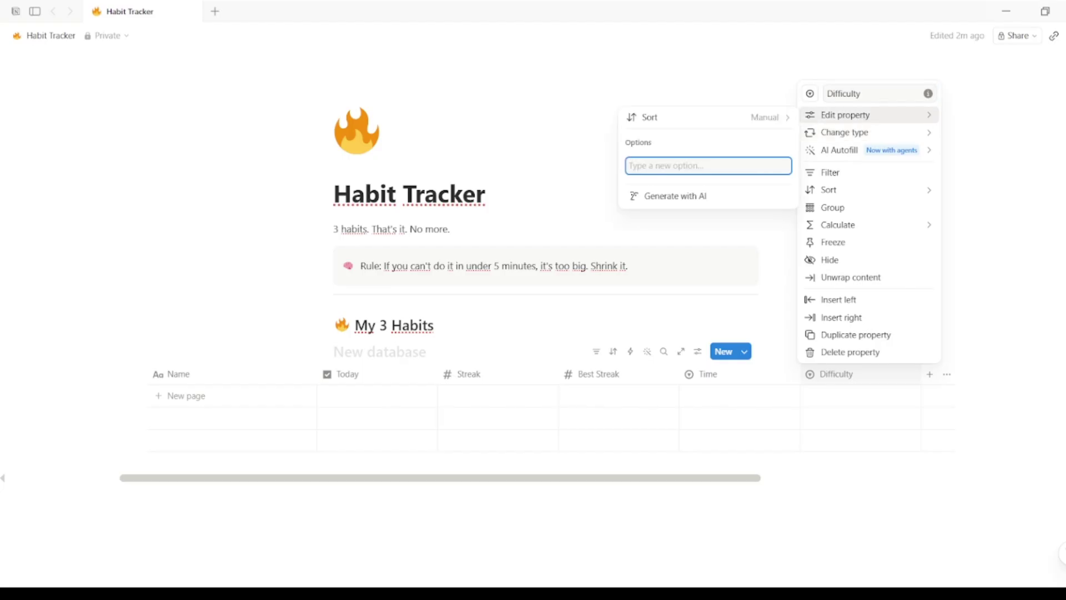
type("Easy")
key("Return")
type("Medium")
key("Return")
type("Hard")
key("Return")
left_click(661, 480)
Create the first habit row, name it "Put on gym shoes" and check its Today box.
left_click(862, 399)
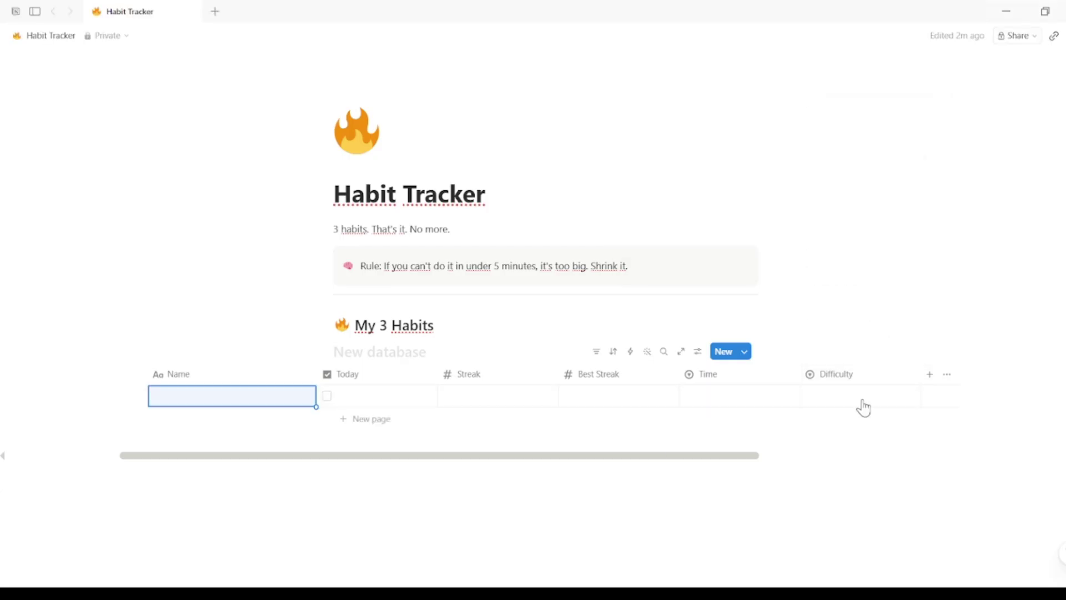
left_click(863, 399)
key("Escape")
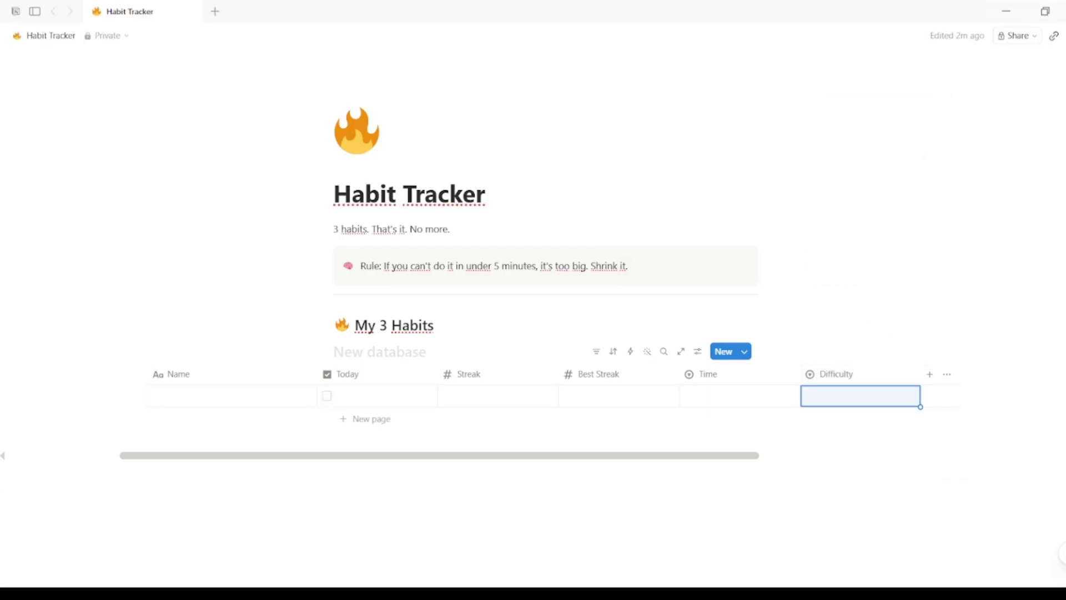
left_click(240, 407)
type("Put on gym shoes")
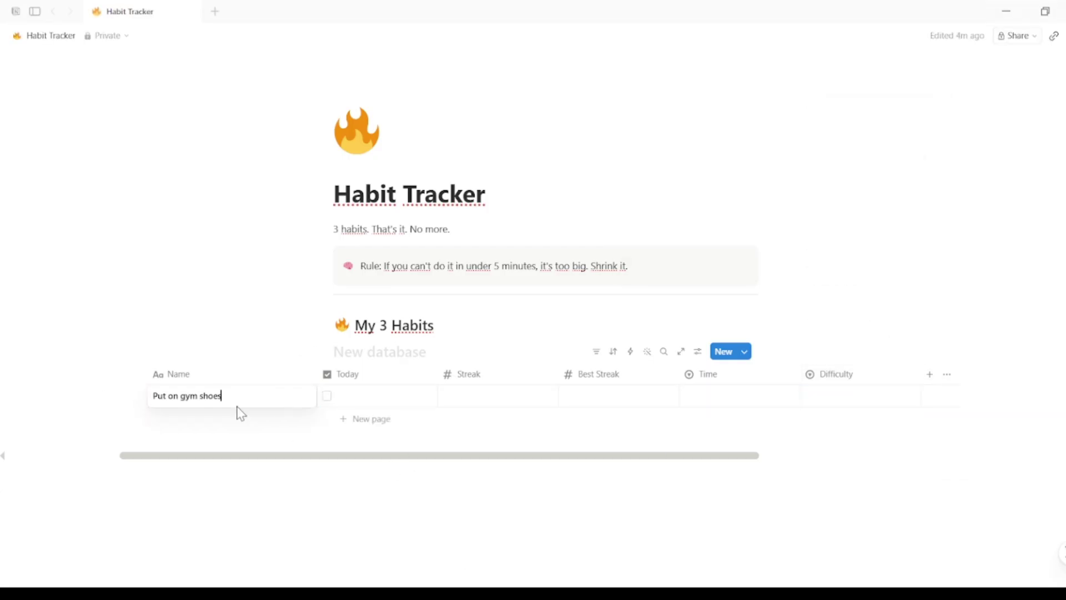
key("Escape")
left_click(326, 397)
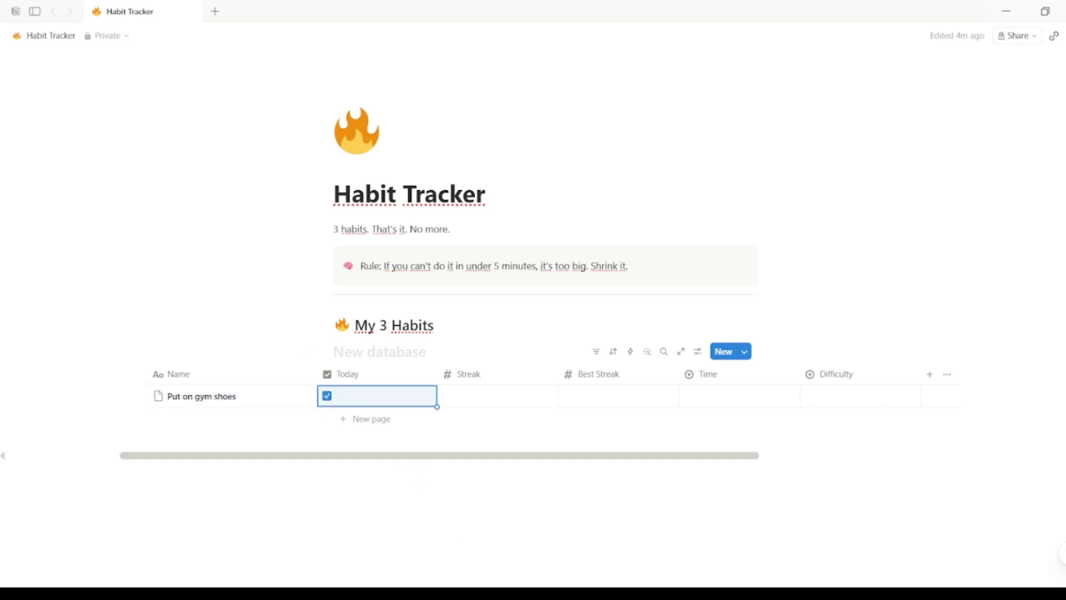
Set the gym shoes habit's Streak to 12 and its Best Streak to 15.
left_click(536, 403)
type("12")
key("Escape")
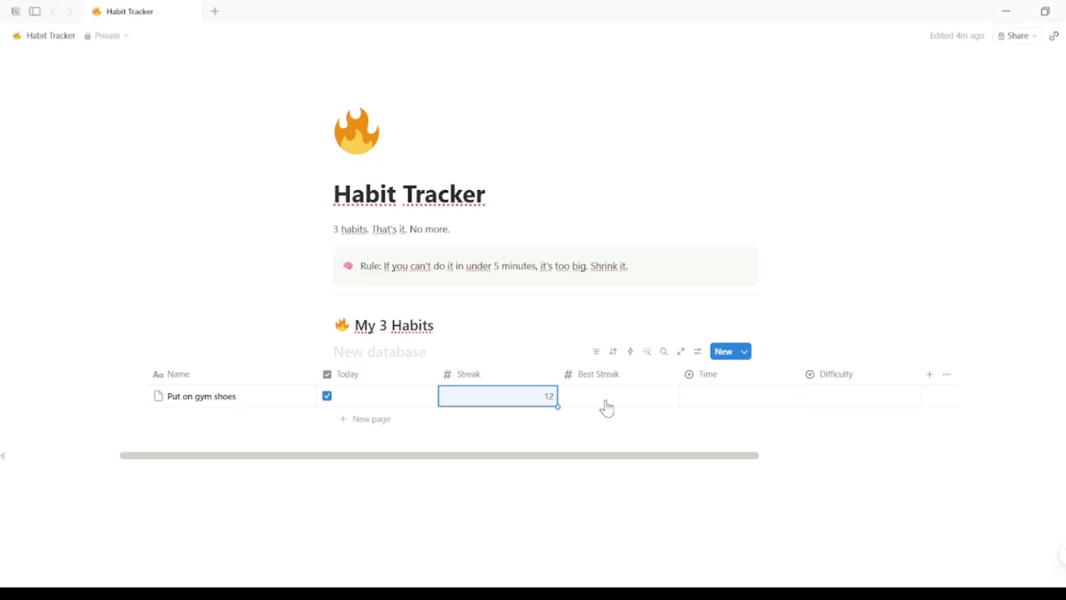
left_click(607, 401)
type("15")
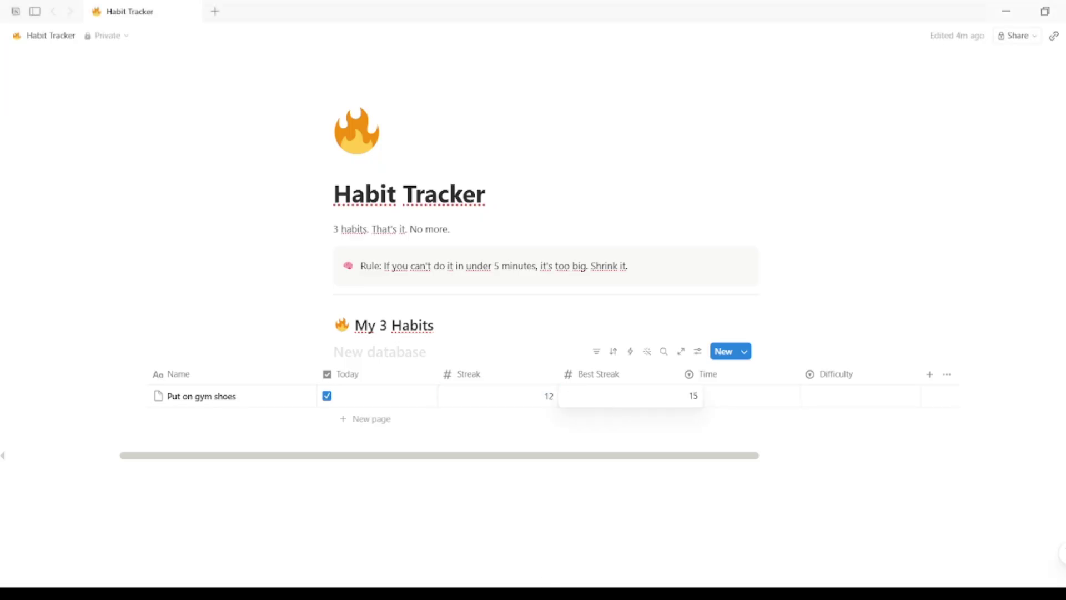
Set the gym shoes habit's Time to Morning and its Difficulty to Easy.
left_click(735, 400)
left_click(735, 403)
left_click(735, 468)
left_click(849, 405)
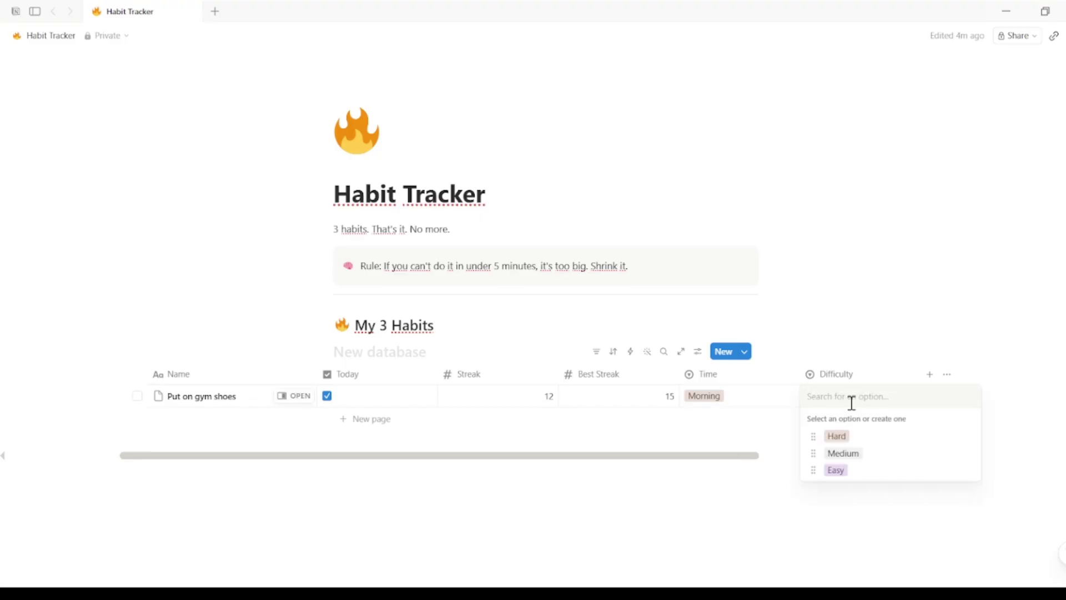
left_click(840, 469)
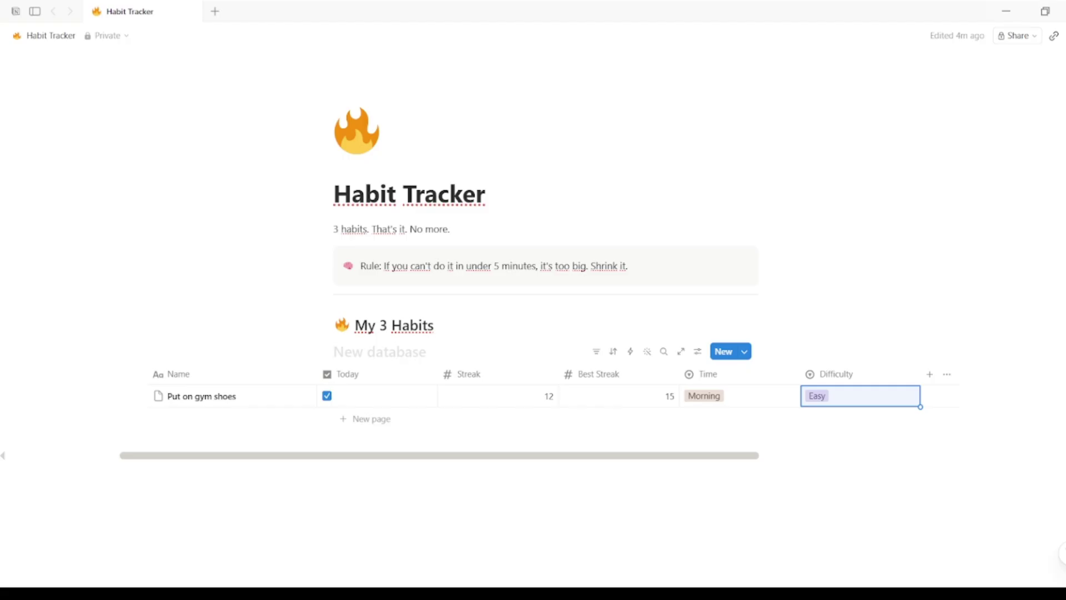
Add a second habit row named "Write one sentence" and check its Today box.
left_click(345, 420)
type("Write one sentence")
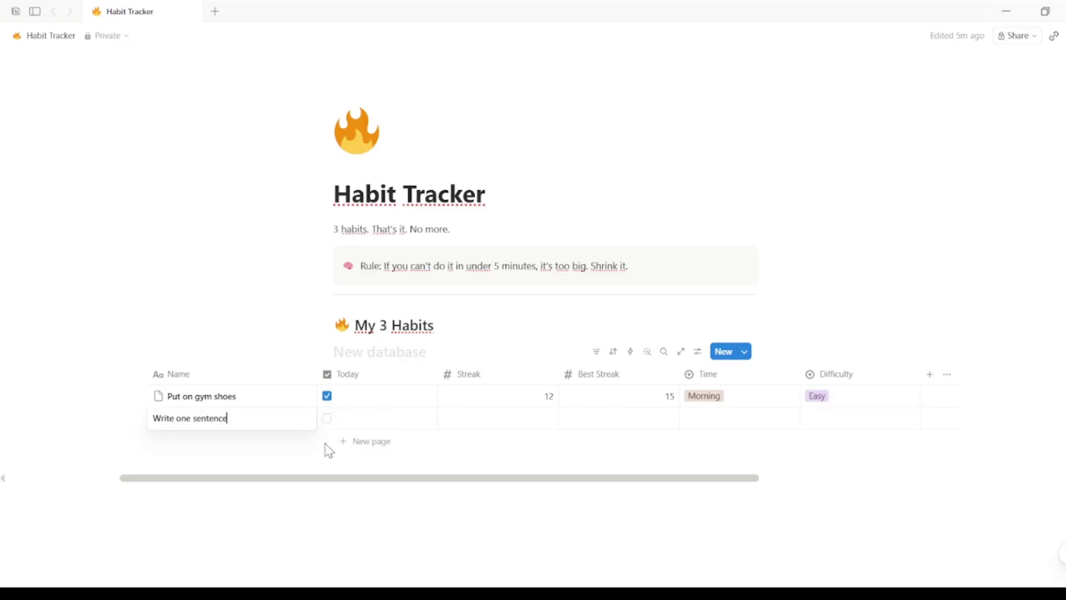
key("Escape")
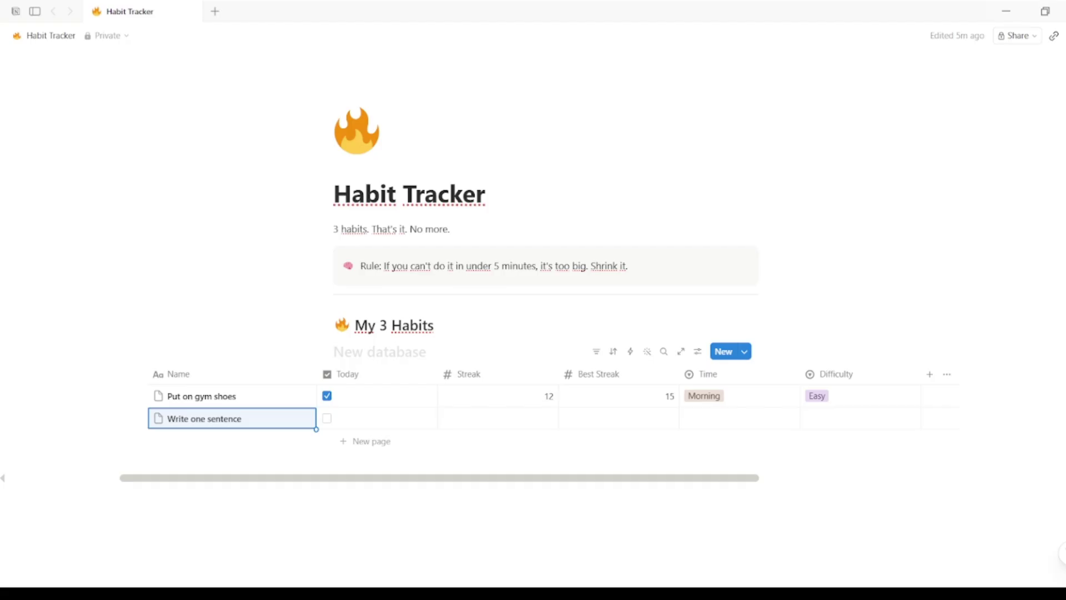
left_click(327, 418)
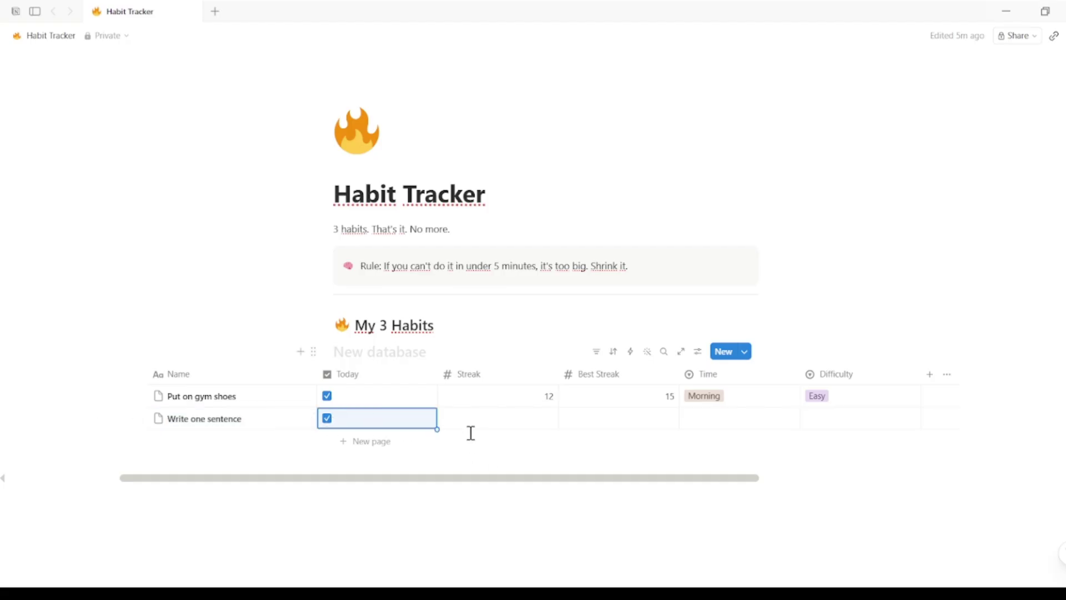
Set the "Write one sentence" habit's Streak to 8 and its Best Streak to 10.
left_click(495, 417)
type("8")
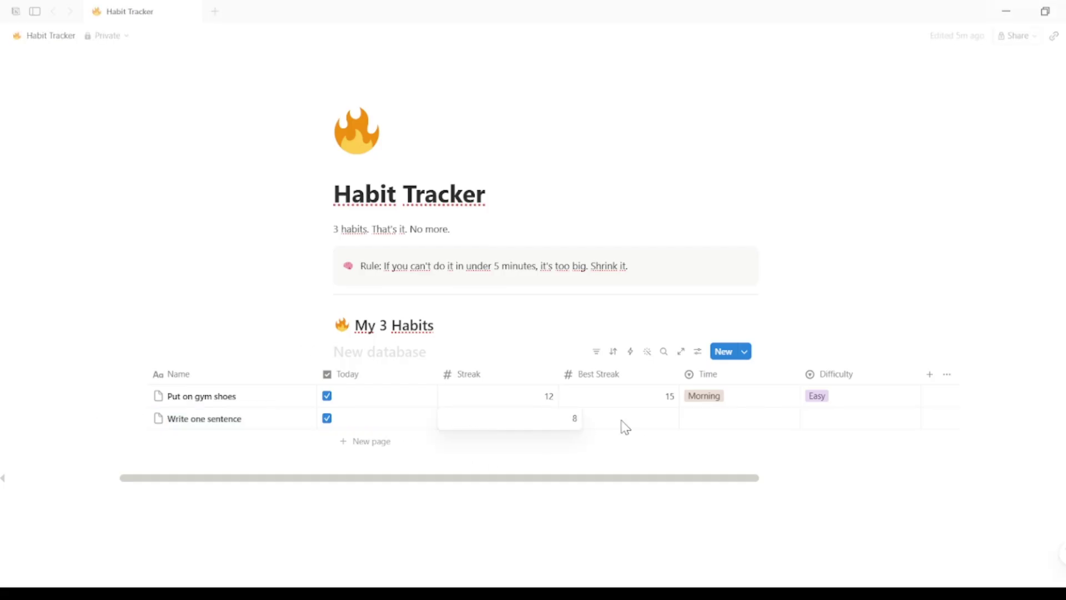
key("Return")
left_click(649, 418)
type("10")
key("Return")
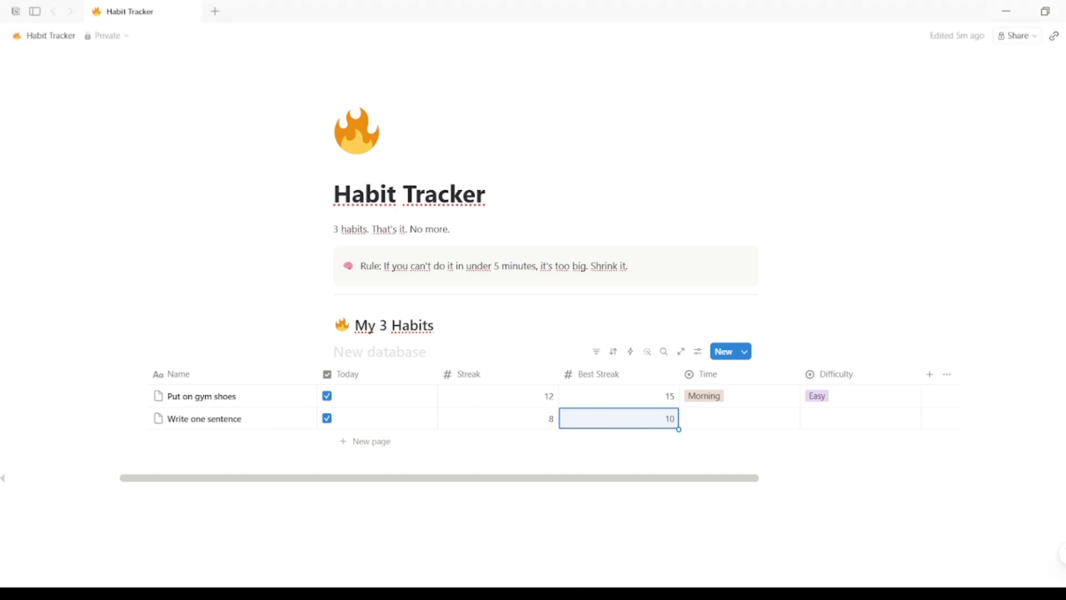
Set the "Write one sentence" habit's Time to Evening and its Difficulty to Easy.
left_click(738, 425)
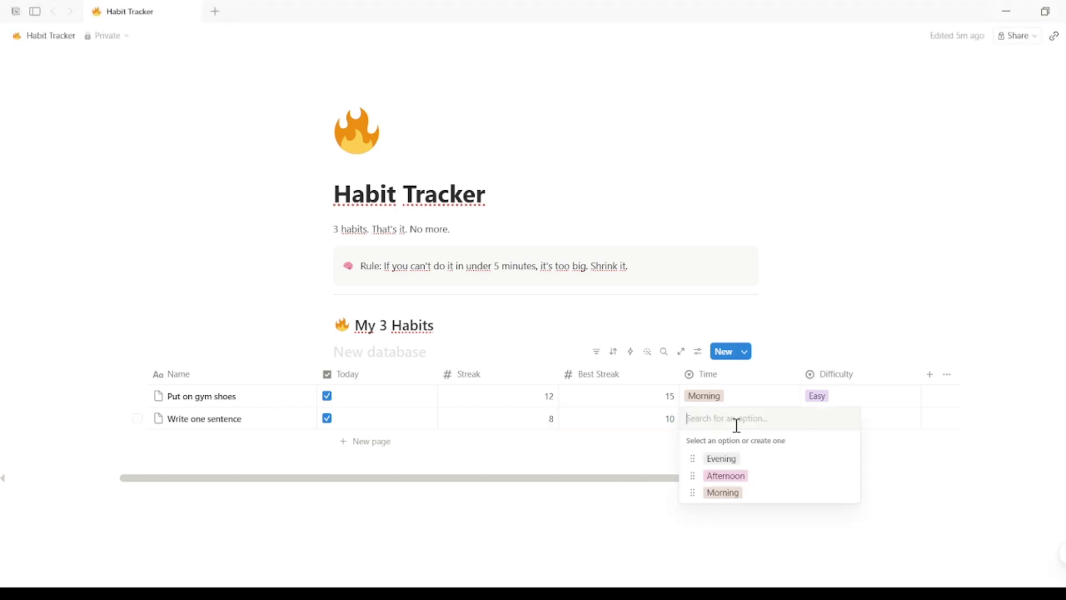
left_click(722, 459)
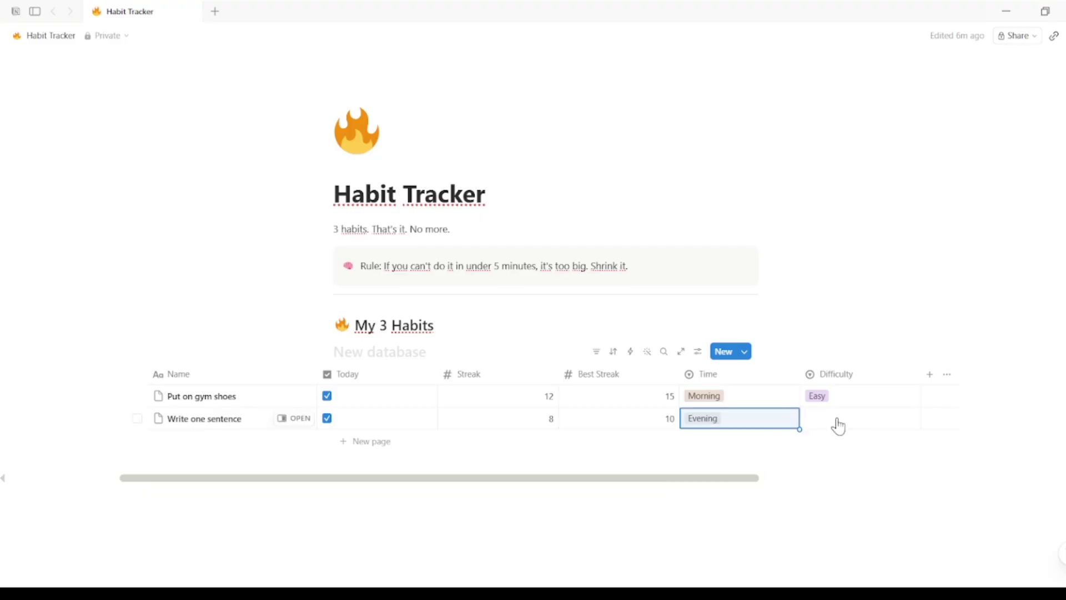
left_click(837, 419)
left_click(837, 493)
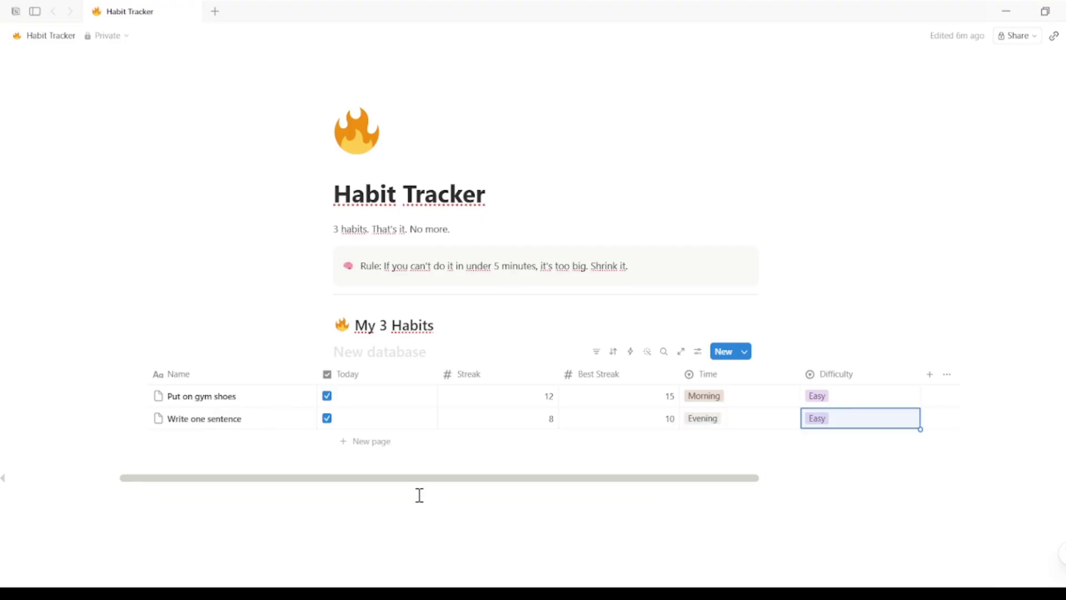
Add a third habit row named "No phone first 10 min".
left_click(340, 444)
type("No phone first 10 min")
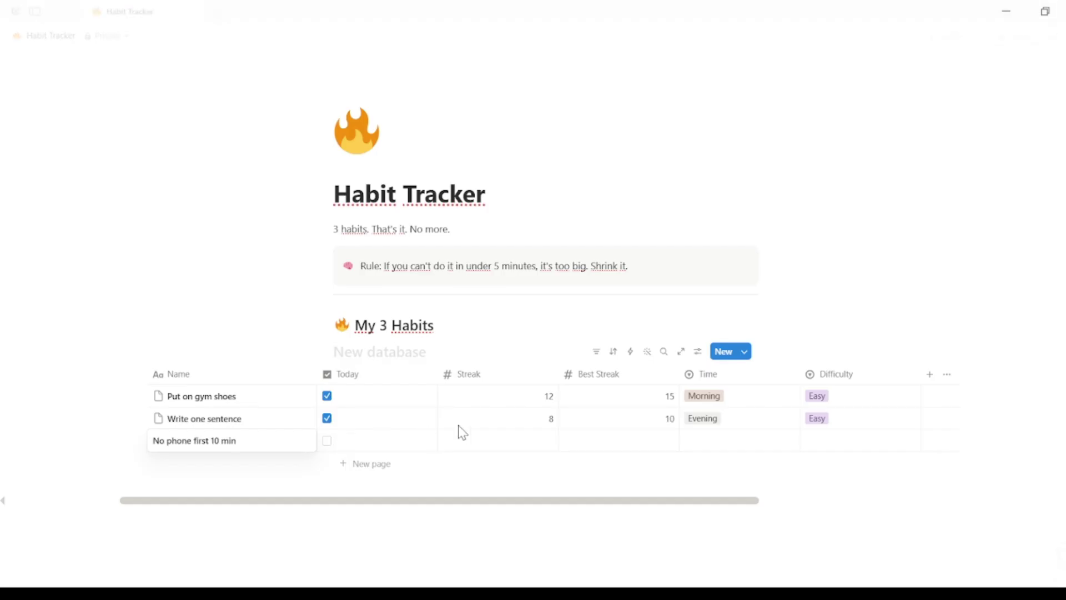
key("Return")
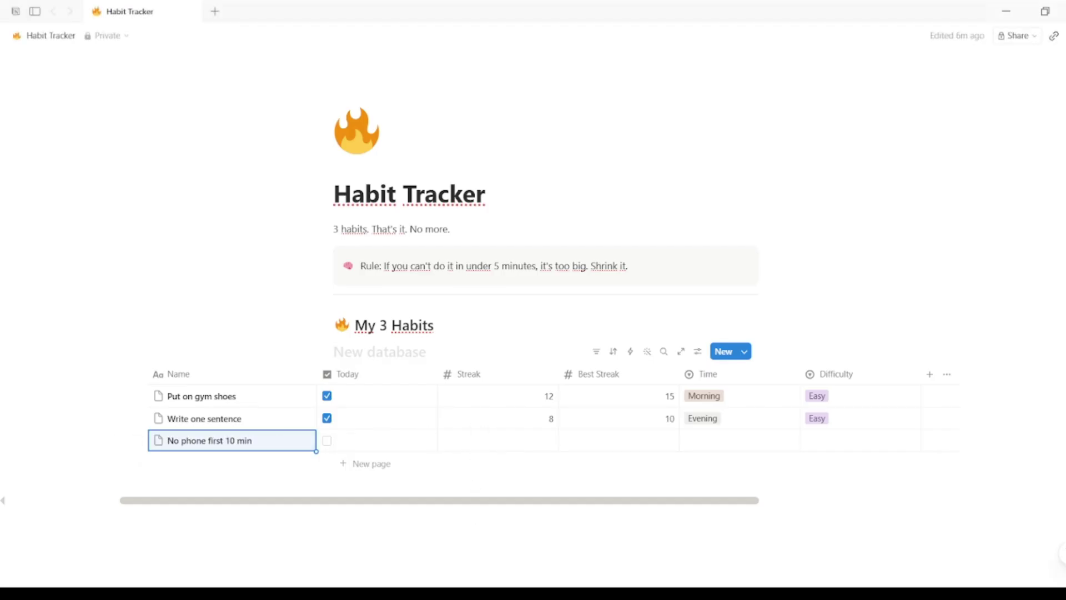
Set the "No phone first 10 min" habit's Streak to 0 and its Best Streak to 5.
left_click(531, 442)
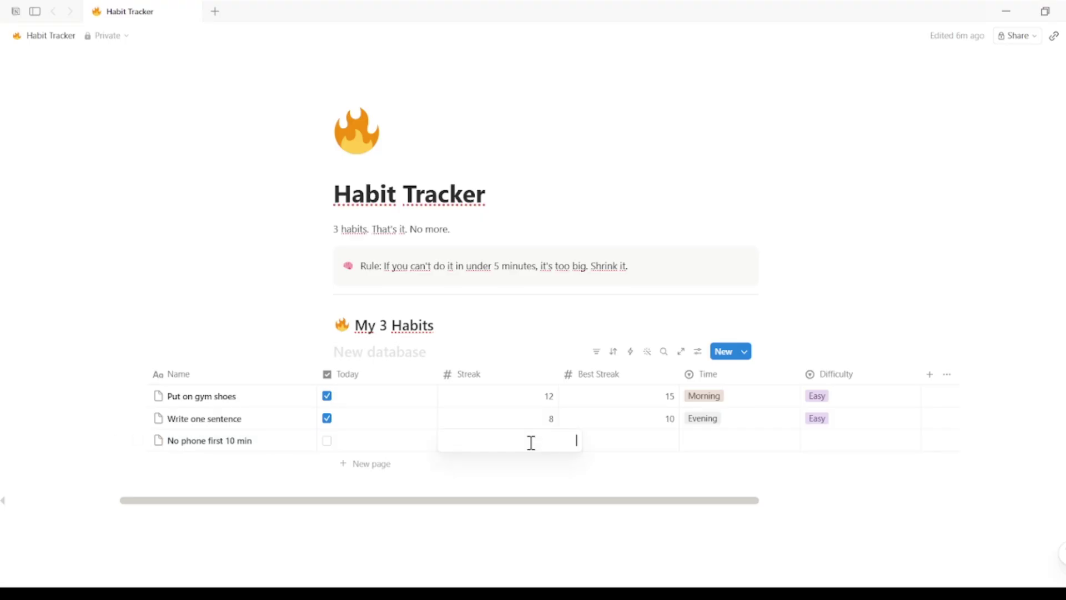
type("9")
key("Return")
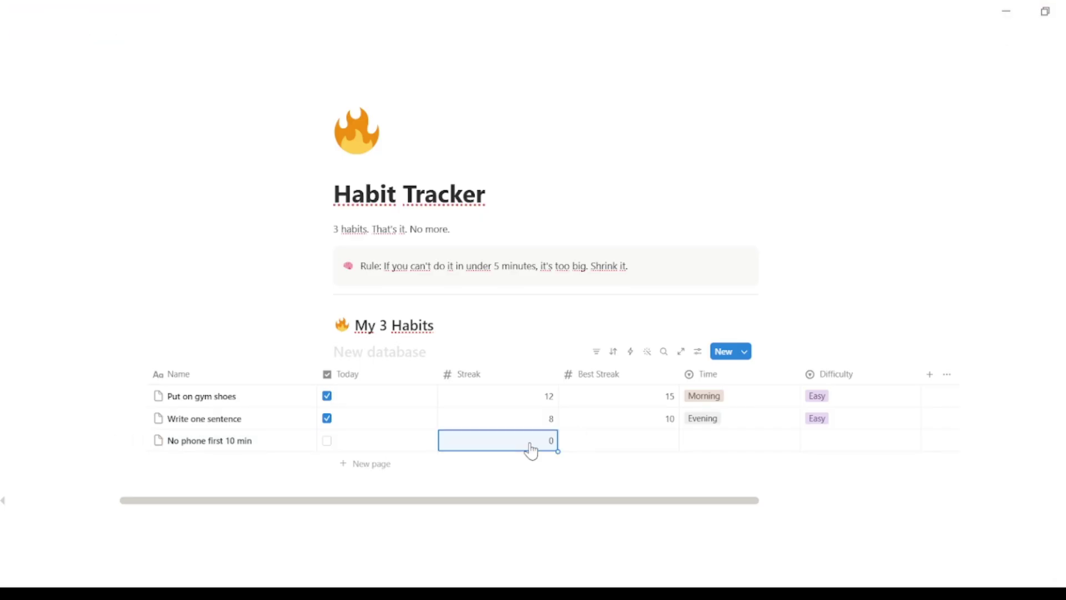
left_click(669, 444)
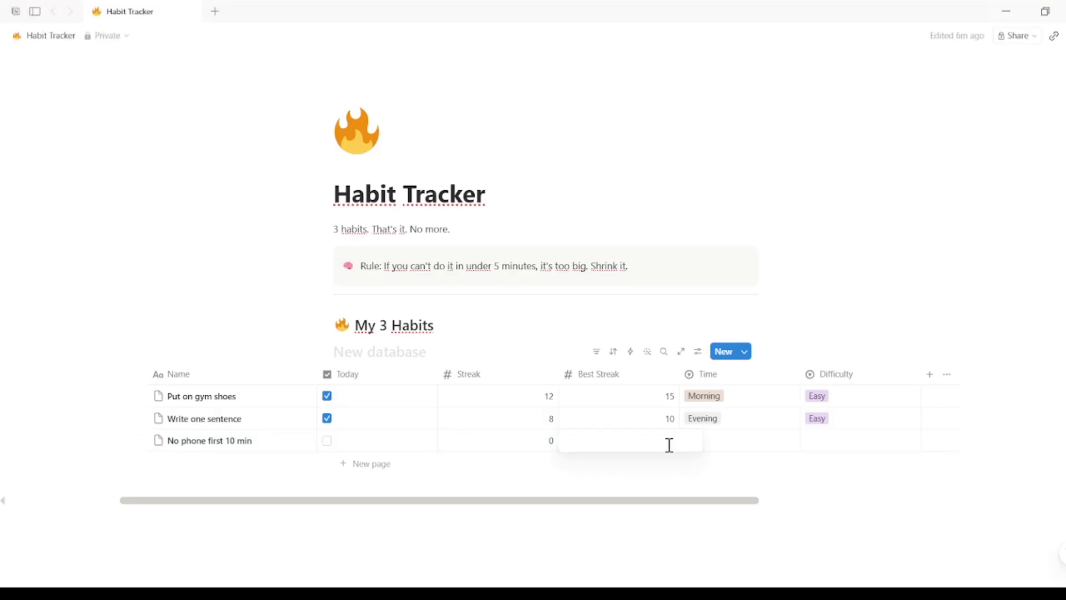
type("5")
key("Return")
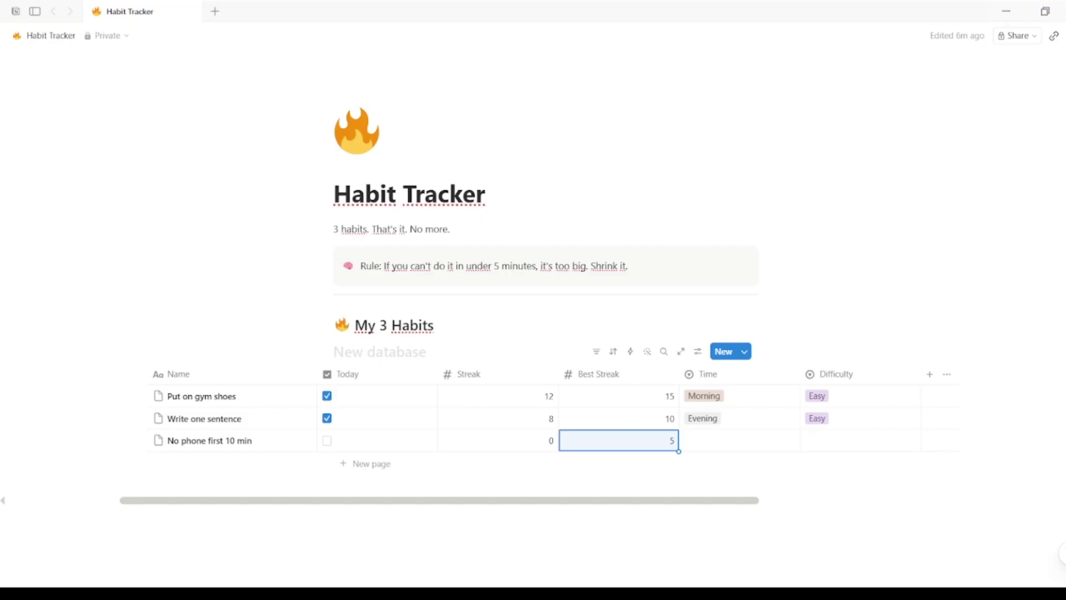
Set the "No phone first 10 min" habit's Time to Morning and its Difficulty to Medium.
left_click(725, 443)
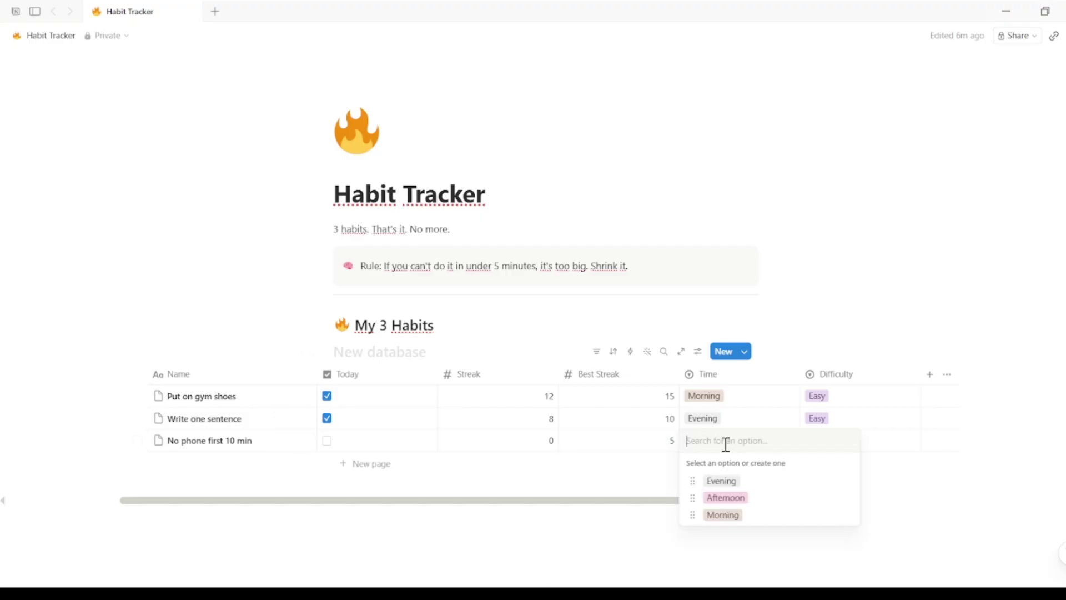
left_click(727, 517)
left_click(824, 441)
left_click(848, 500)
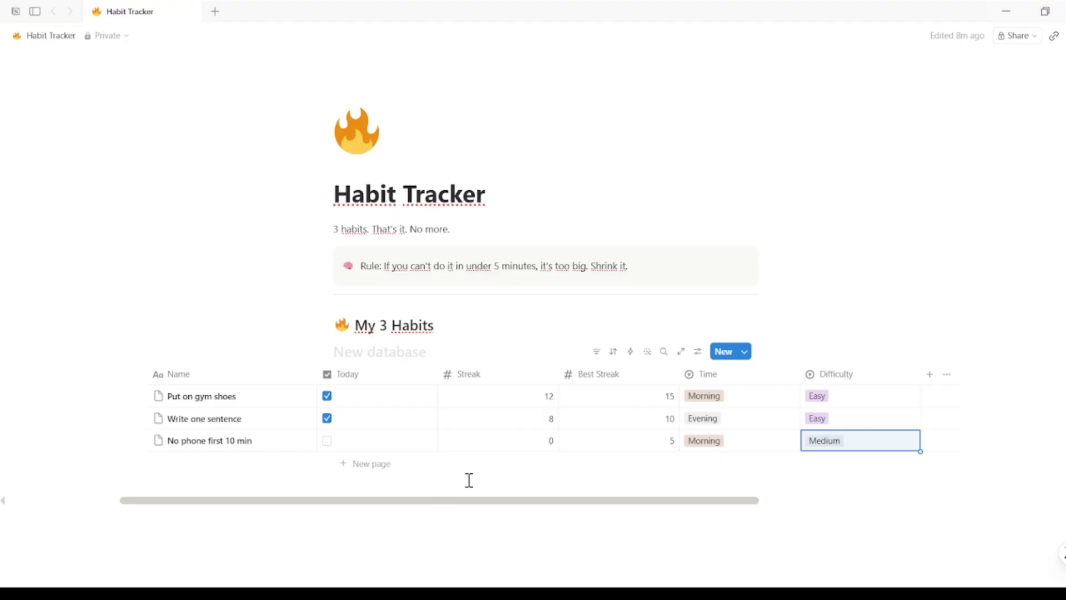
Add a Board view to the habits database and group its cards by Difficulty.
left_click(437, 352)
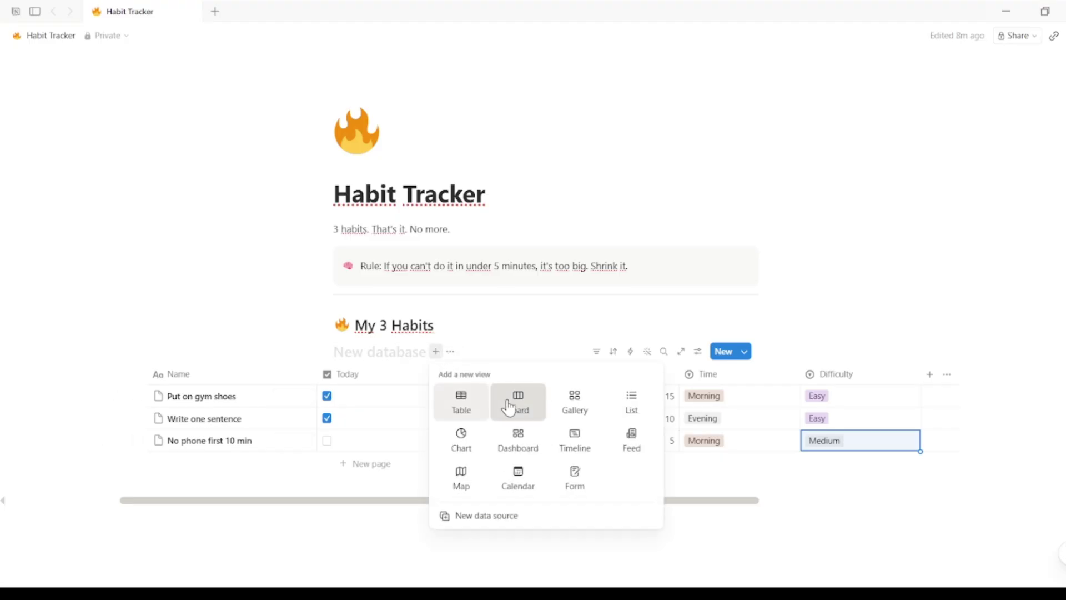
left_click(515, 405)
type("By Difficulty")
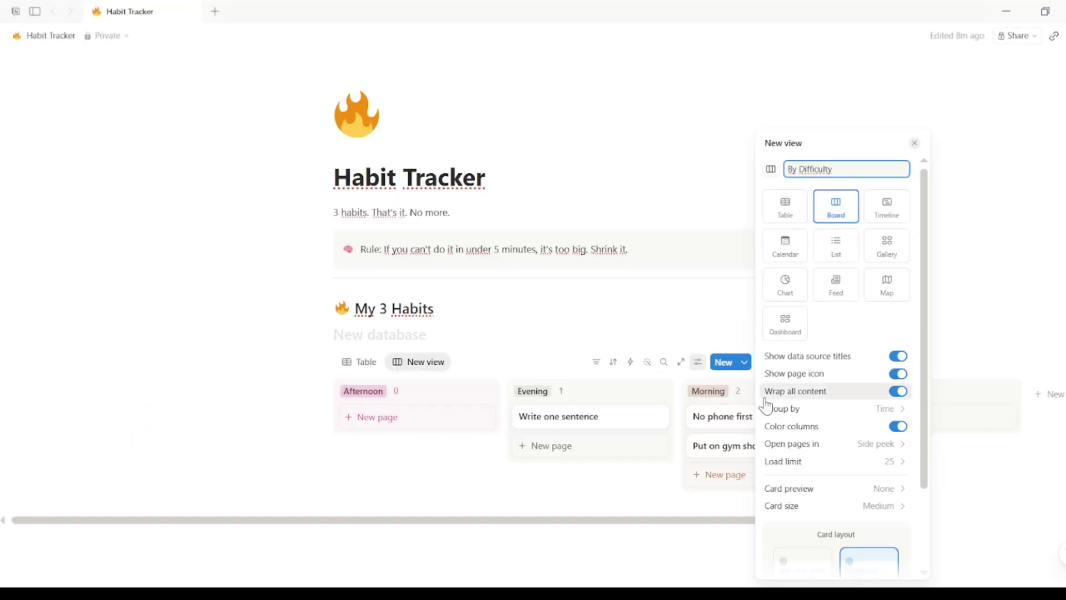
left_click(831, 409)
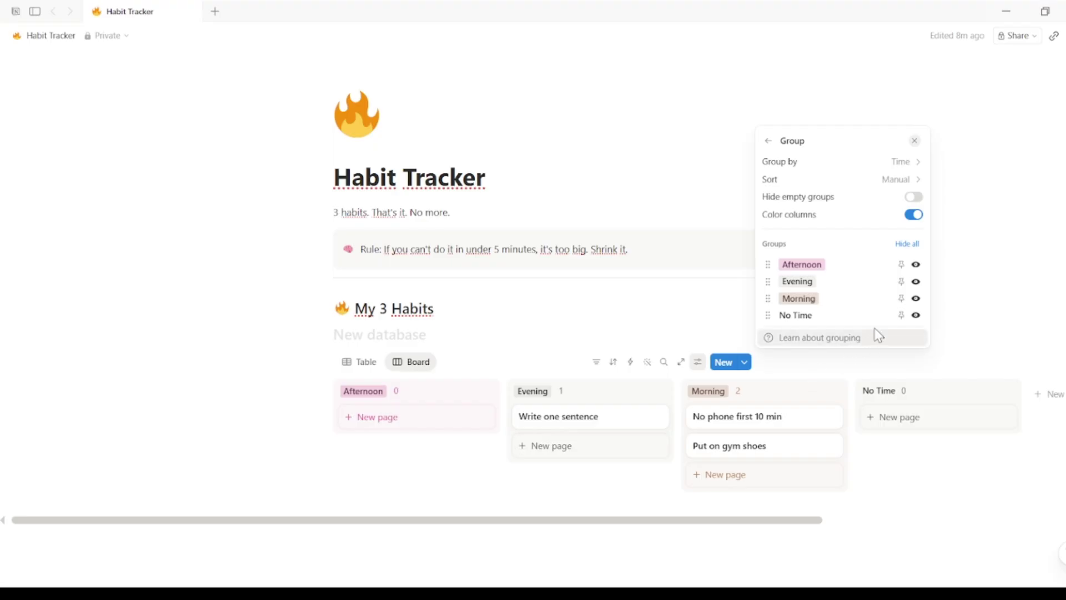
left_click(906, 161)
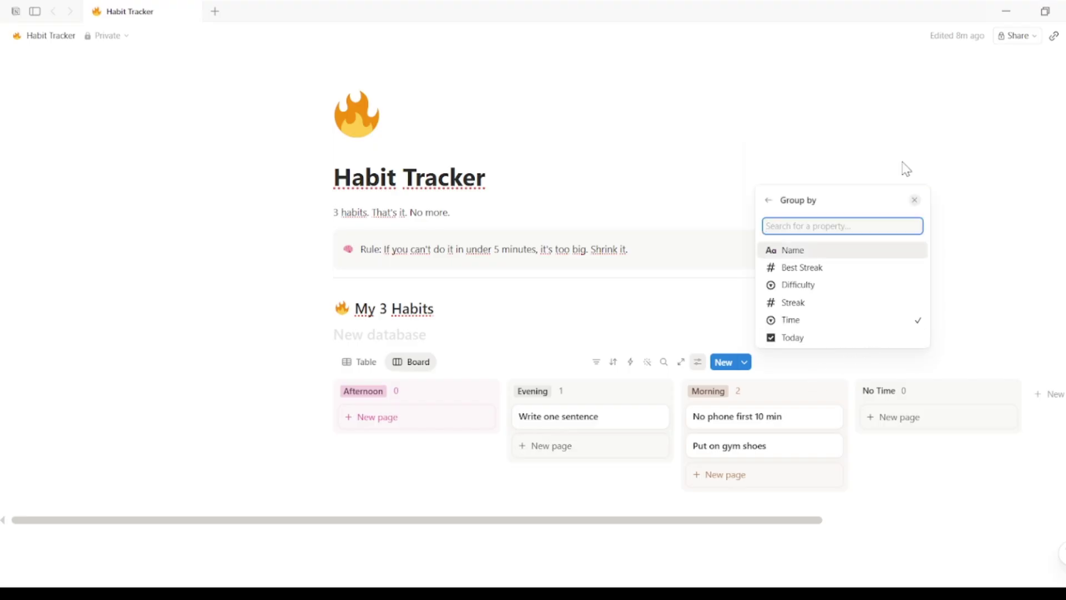
left_click(809, 283)
left_click(700, 527)
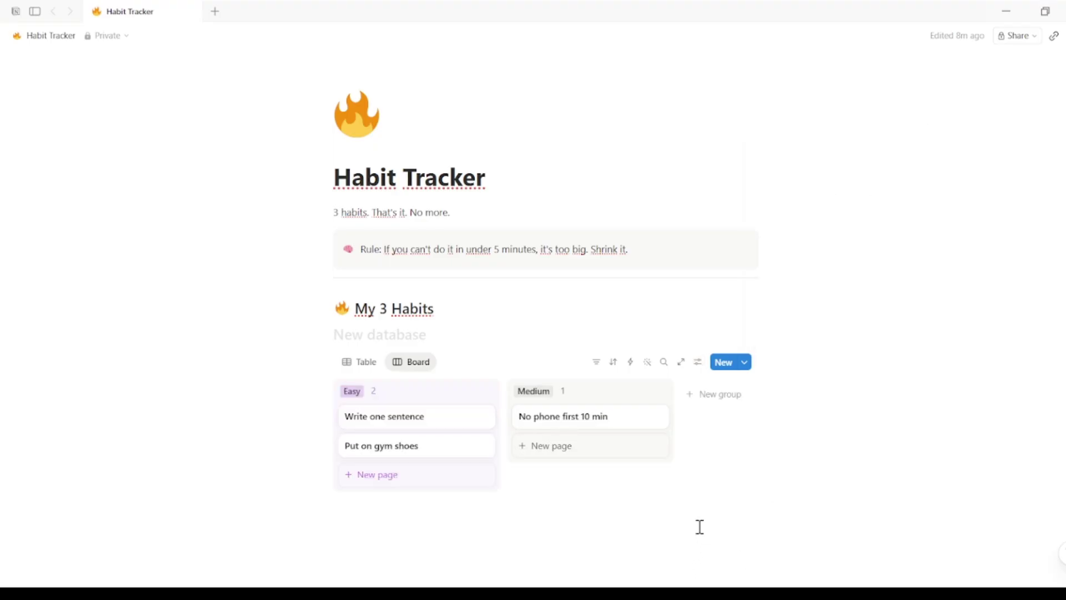
Rename the habits database's board view to "By Difficulty".
left_click(418, 362)
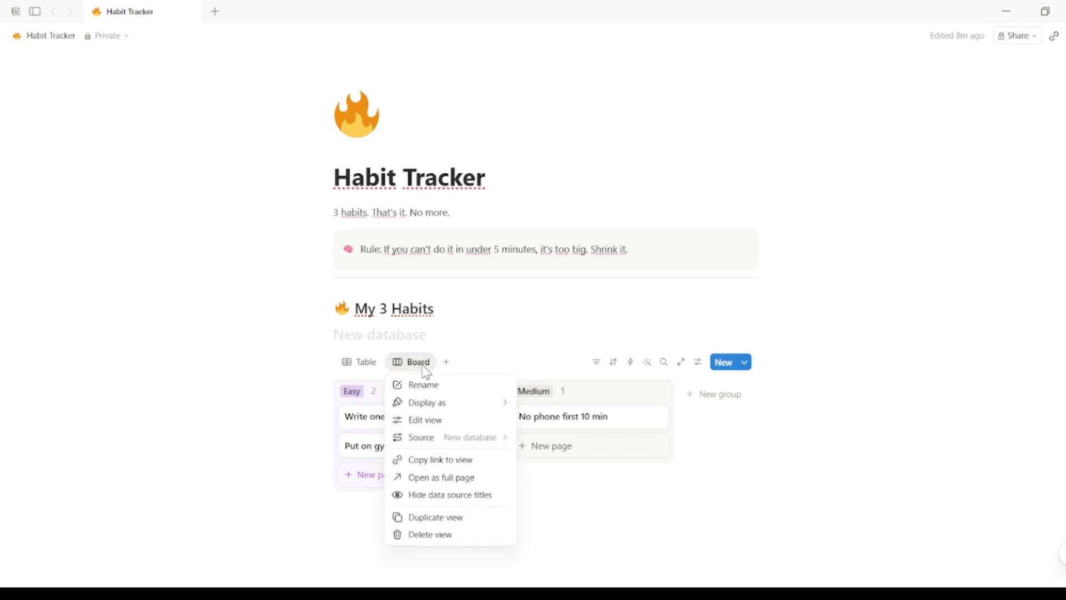
left_click(426, 385)
type("By Difficulty")
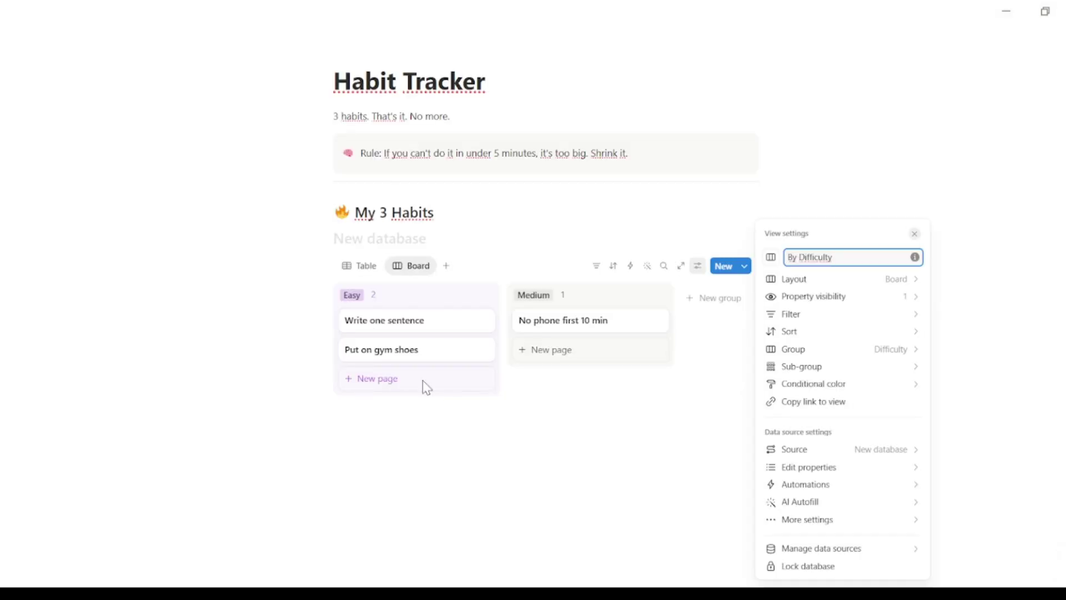
key("Escape")
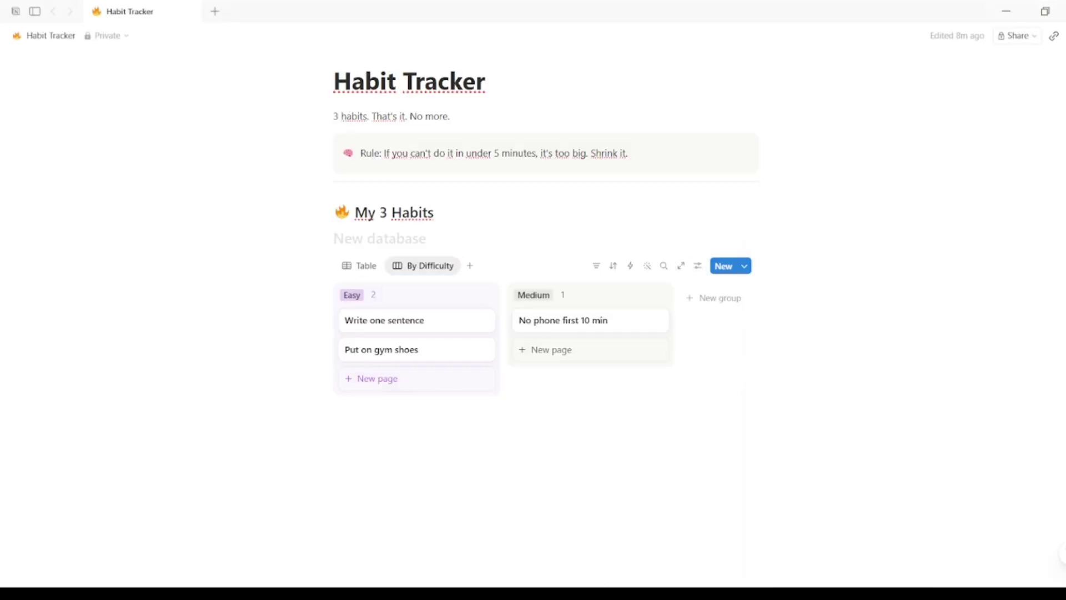
Insert a divider below the habit board and a Heading 2 reading "📅 Weekly Check" under it.
left_click(486, 433)
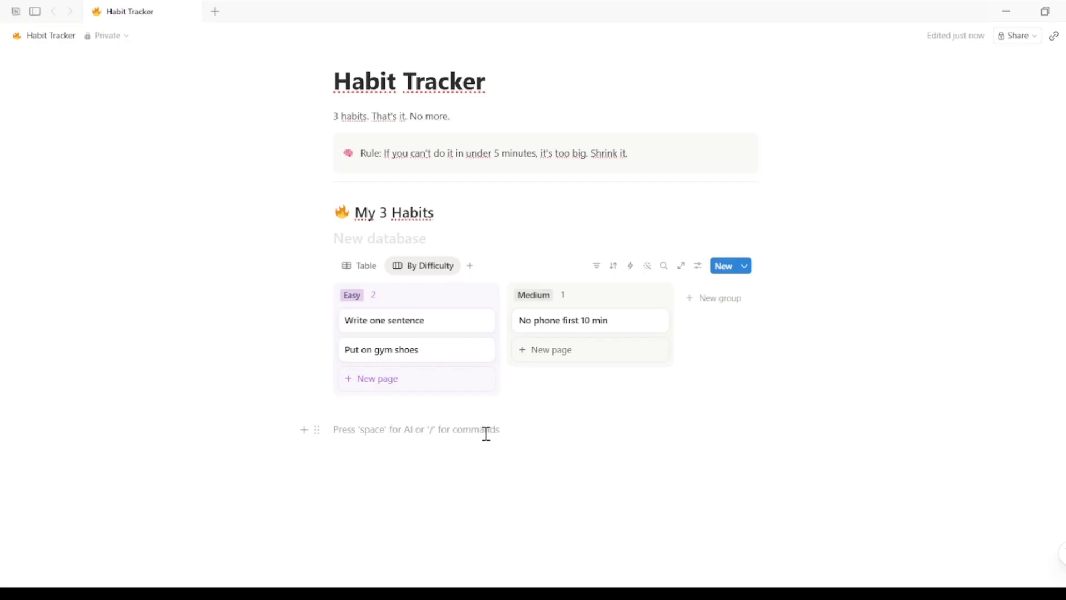
type("/di")
key("BackSpace")
key("BackSpace")
key("BackSpace")
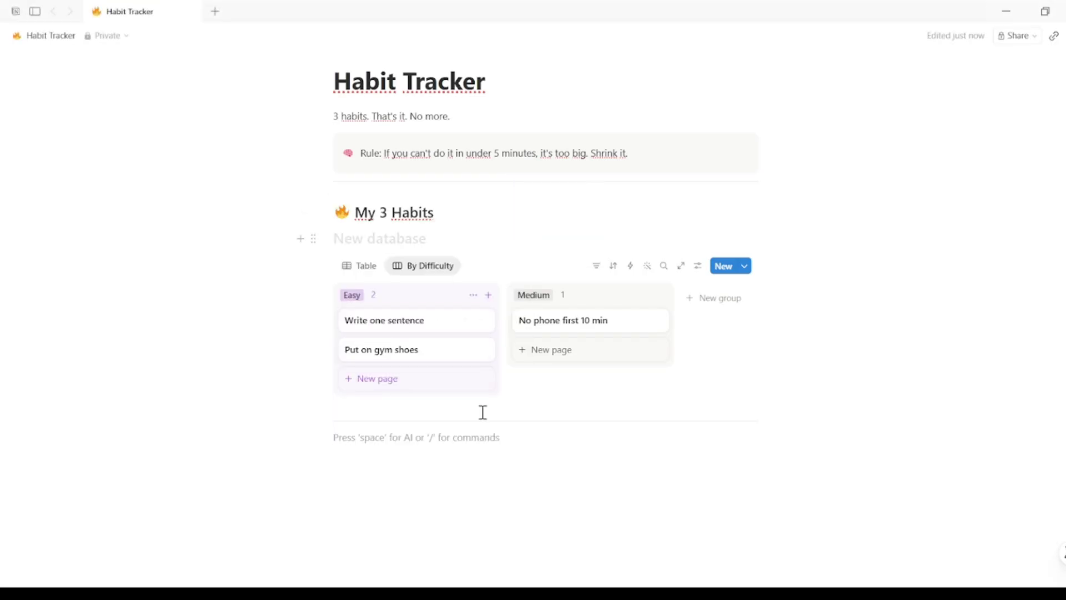
type("/hea")
left_click(433, 274)
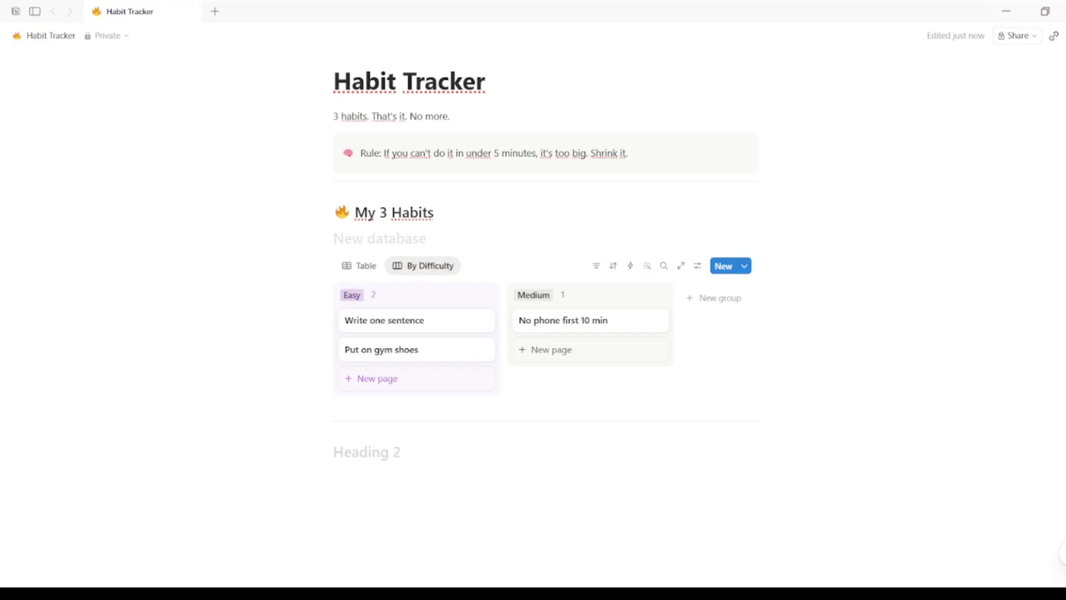
type("📅 Weekly Check")
key("Return")
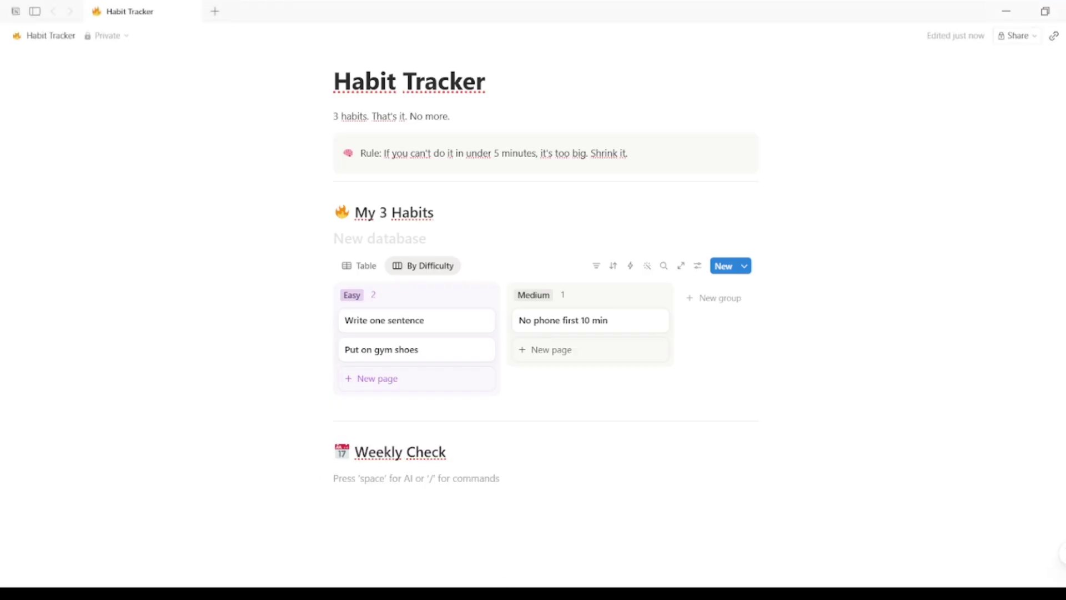
Add a callout with a coffee cup icon and the text "Every Sunday" under the Weekly Check heading.
type("/c")
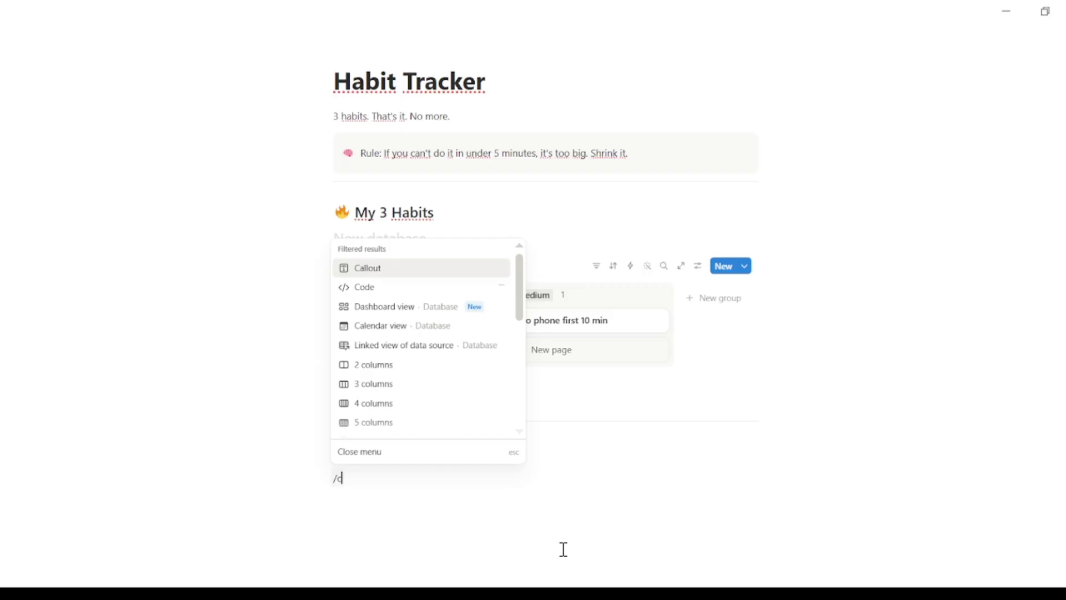
left_click(432, 273)
left_click(348, 491)
left_click(320, 335)
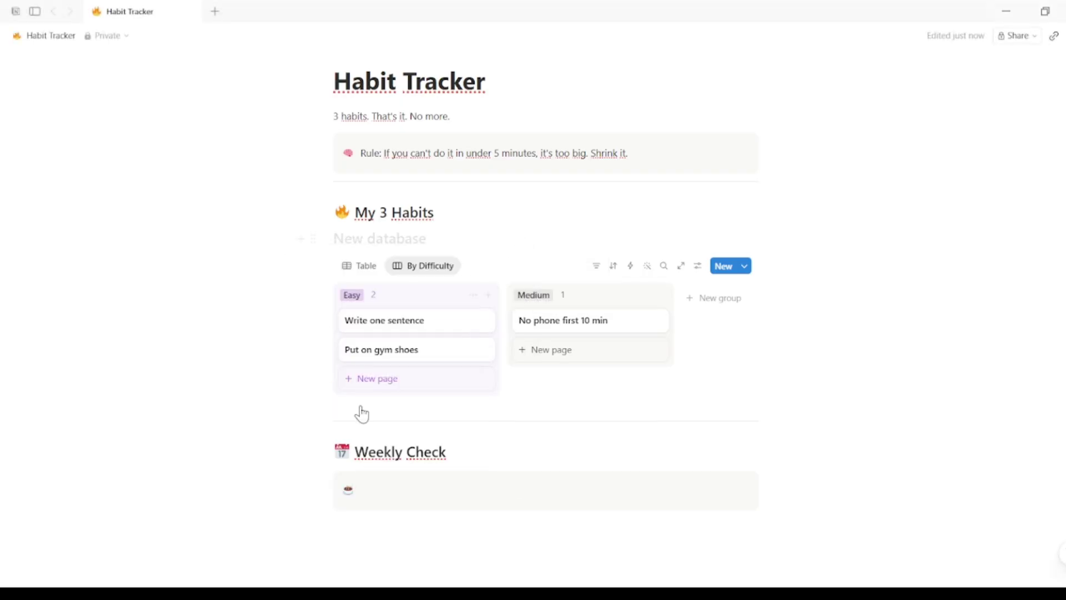
type("Every Sunday")
key("Return")
key("Return")
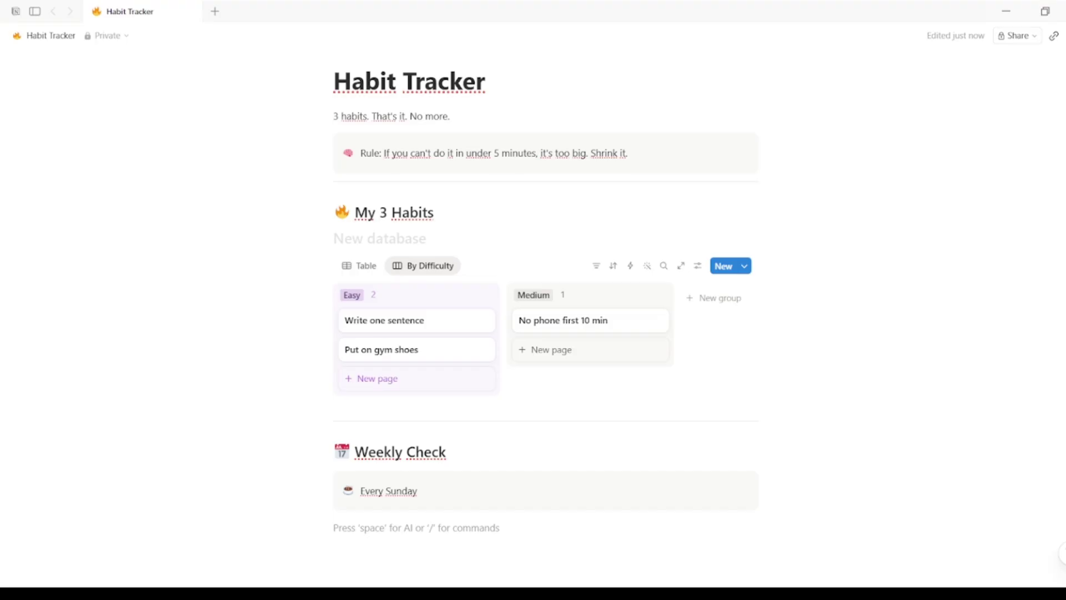
List, numbered: "How many days did I check all 3? ___/7"; "Which habit broke most? ___"; "Is any habit too hard? Shrink it."; "…too easy? Level it up.".
type("How many days did I check all 3? ___/7 Which habit broke most? ___ Is any habit too hard? Shrink it. Is any habit too easy? Level it up.")
scroll(479, 573, "down", 3)
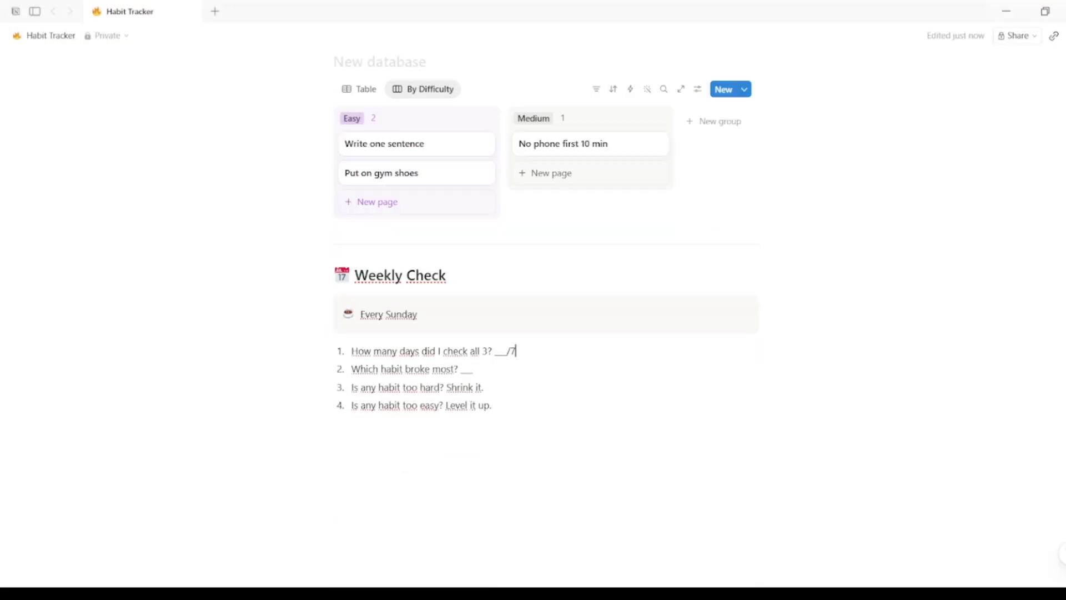
Insert a divider below the weekly questions and a Heading 2 reading "🏆 Hall of Fame" under it.
left_click(385, 452)
type("/")
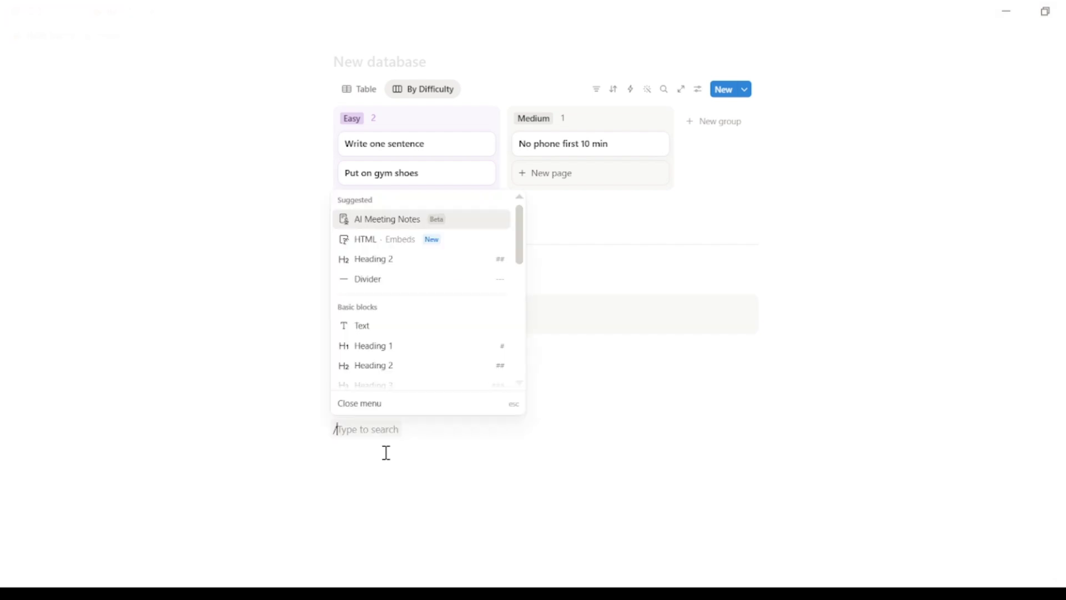
key("BackSpace")
type("/h")
left_click(388, 264)
type("🏆 Hall of Fame")
key("Return")
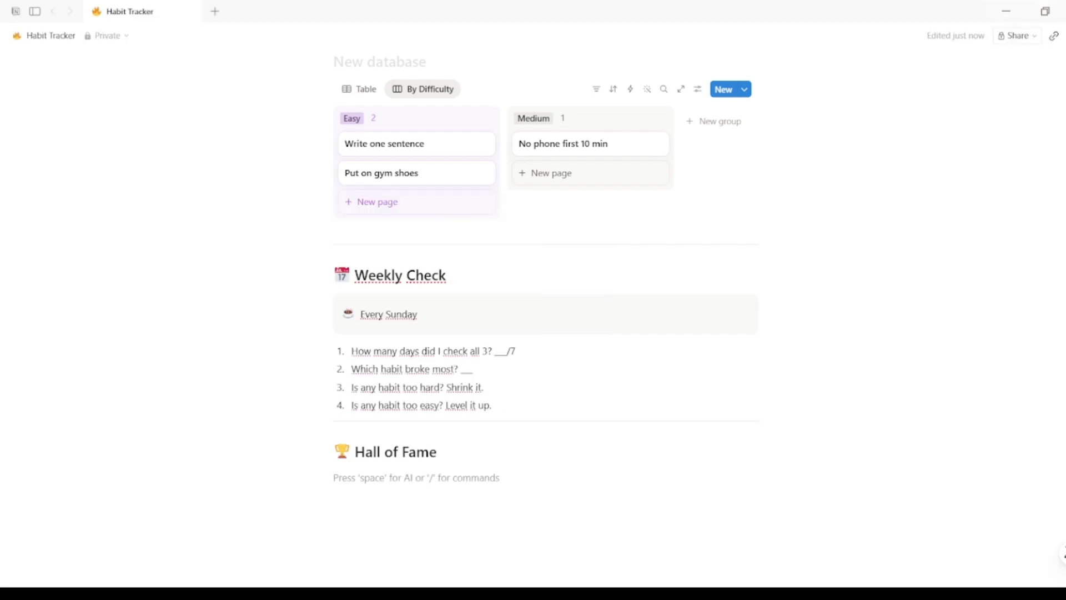
Add a toggle list titled "Retired Habits (Completed)" under the Hall of Fame heading and expand it.
type("/to")
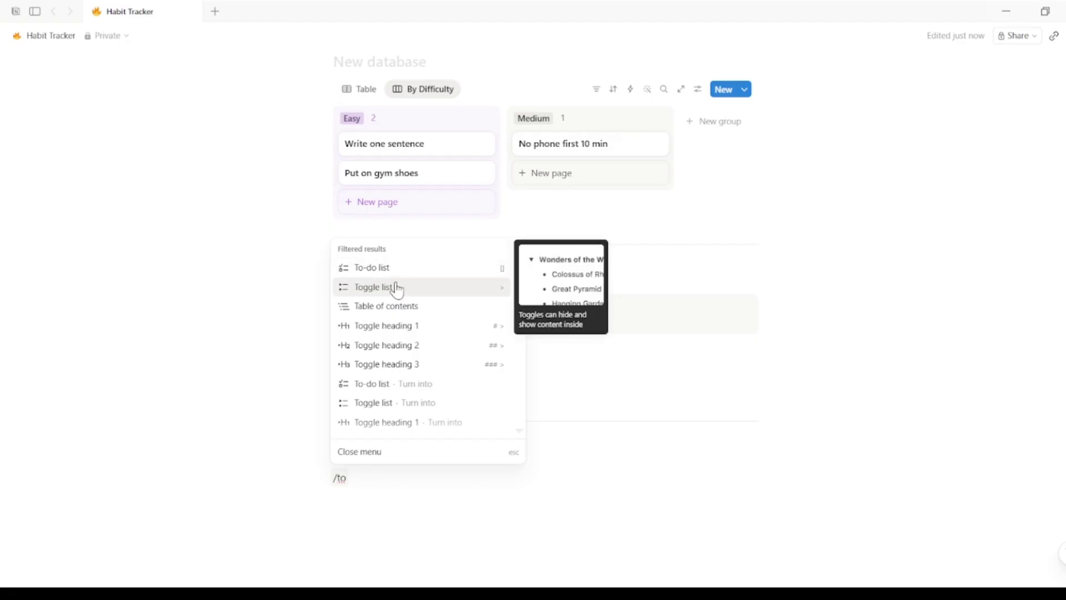
left_click(397, 288)
type("Retired Habits (Completed)")
left_click(340, 477)
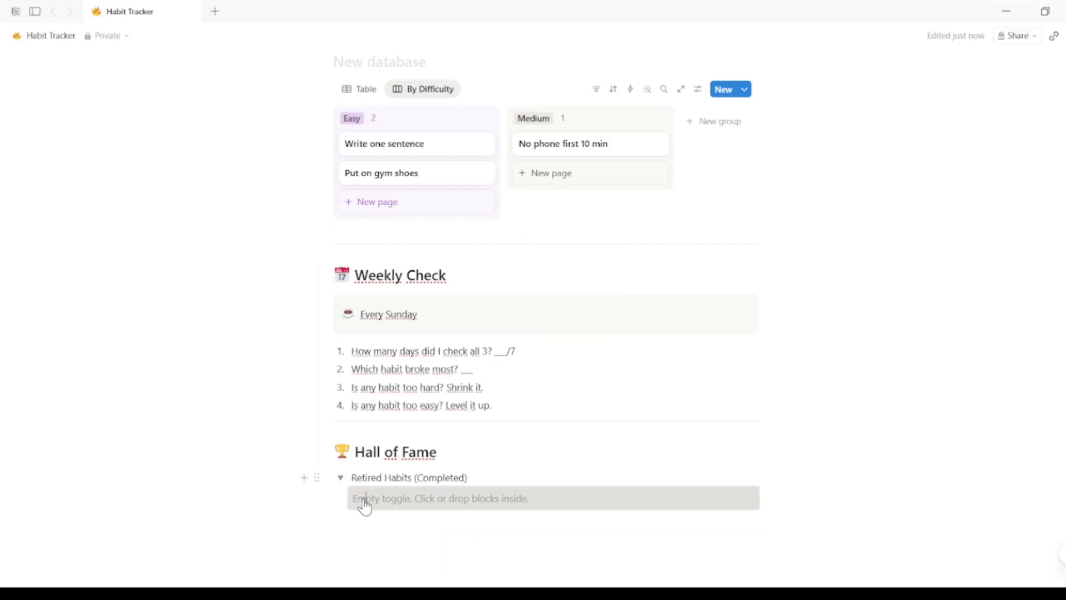
Inside the toggle, list "Drink 2L water daily — 30 day streak, now automatic" and "Make bed every morning — 45 day streak, now automatic" as bullets.
type("/")
scroll(538, 386, "down", 5)
left_click(371, 400)
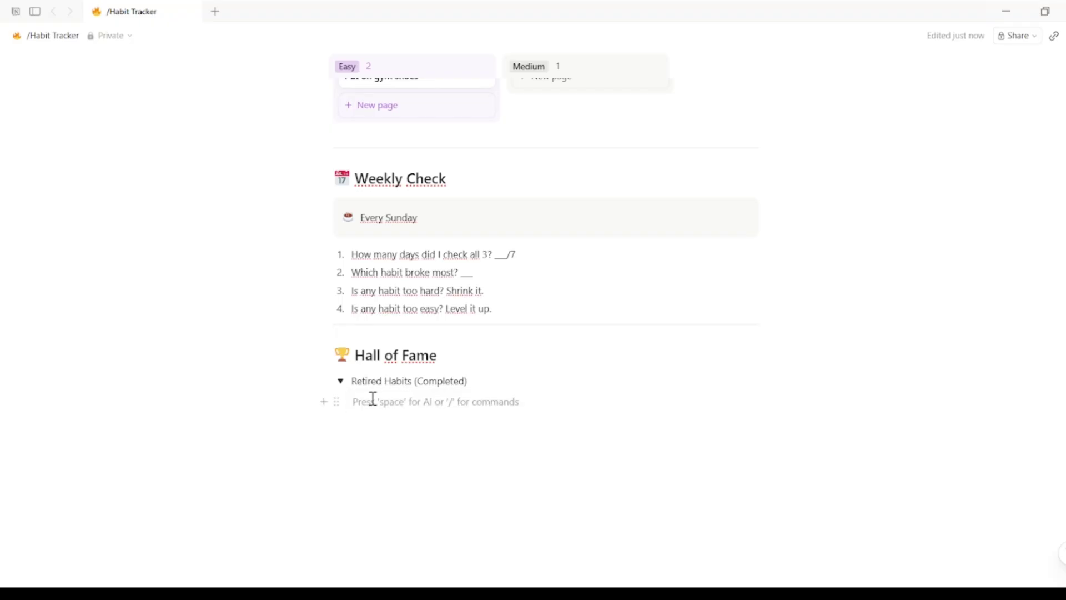
type("/bu")
left_click(406, 314)
type("Drink 2L water daily — 30 day streak, now automatic")
key("Return")
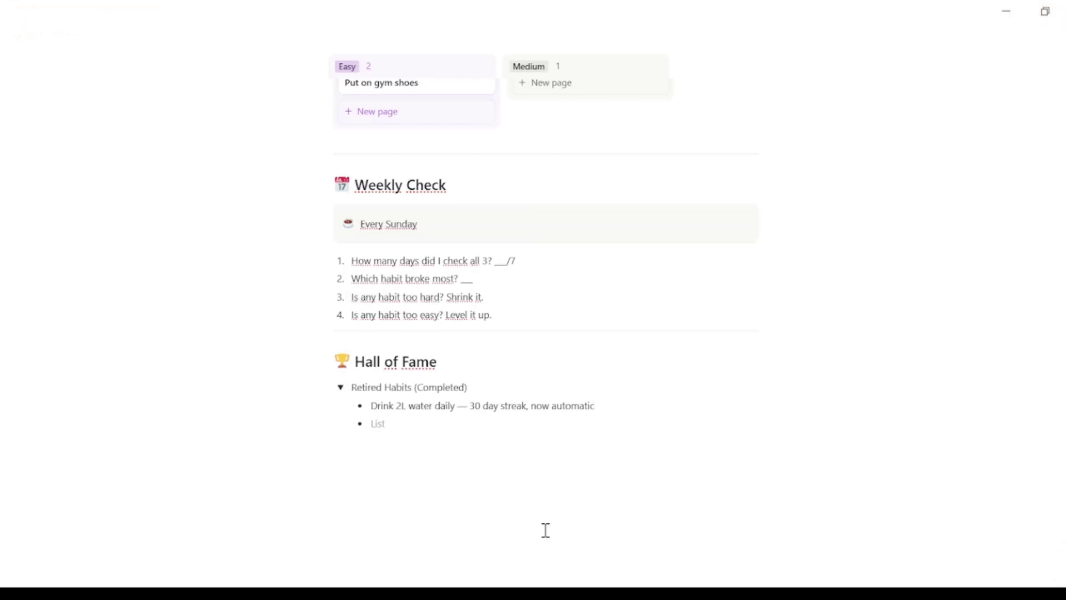
type("Make bed every morning — 45 day streak, now automatic")
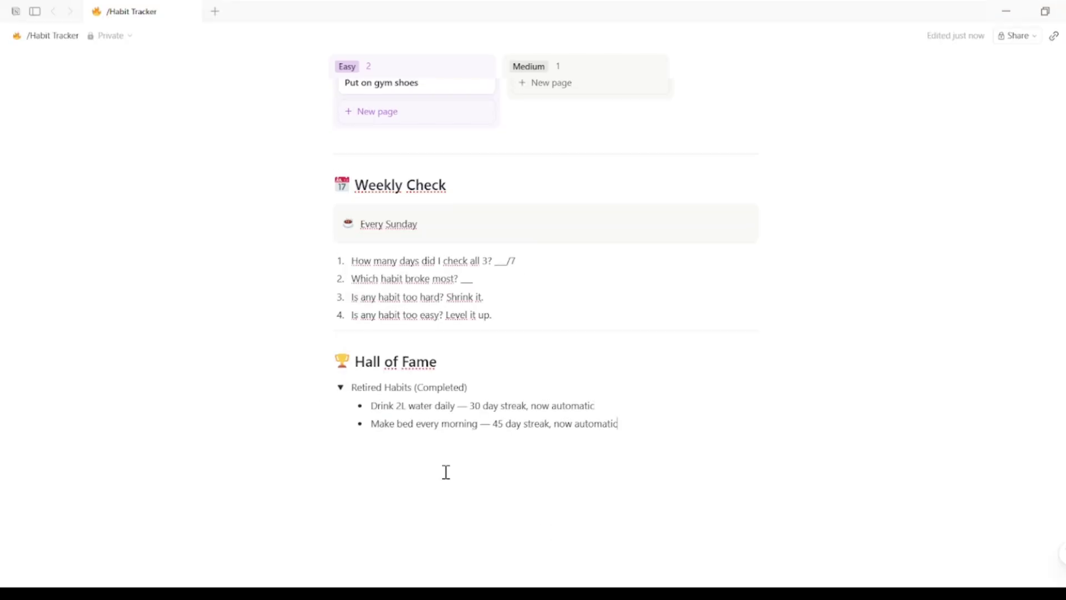
key("Return")
left_click(340, 387)
left_click(341, 387)
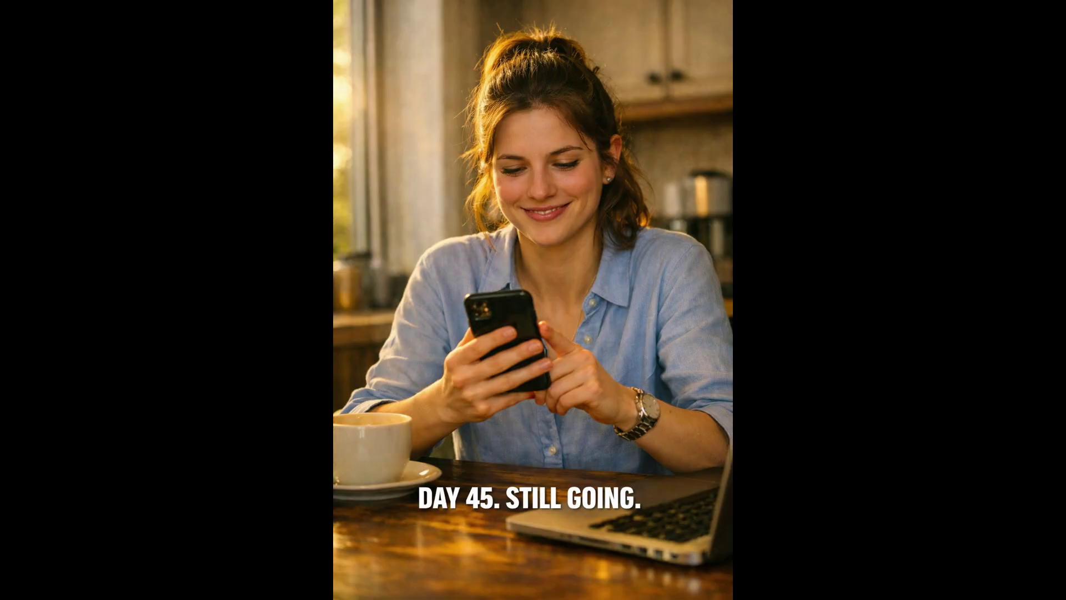